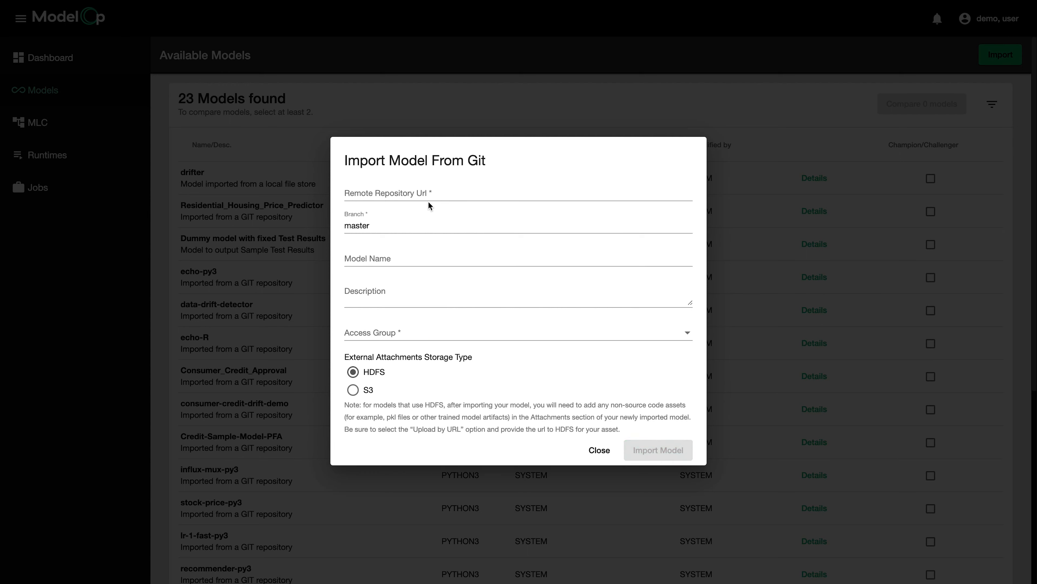
click(428, 196)
key(Down)
key(Return)
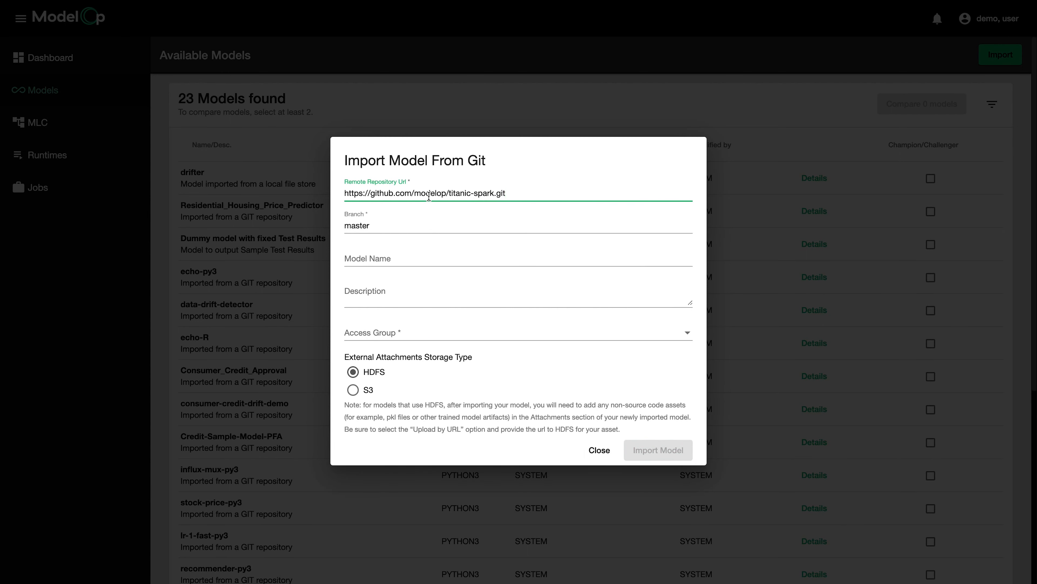
click(408, 339)
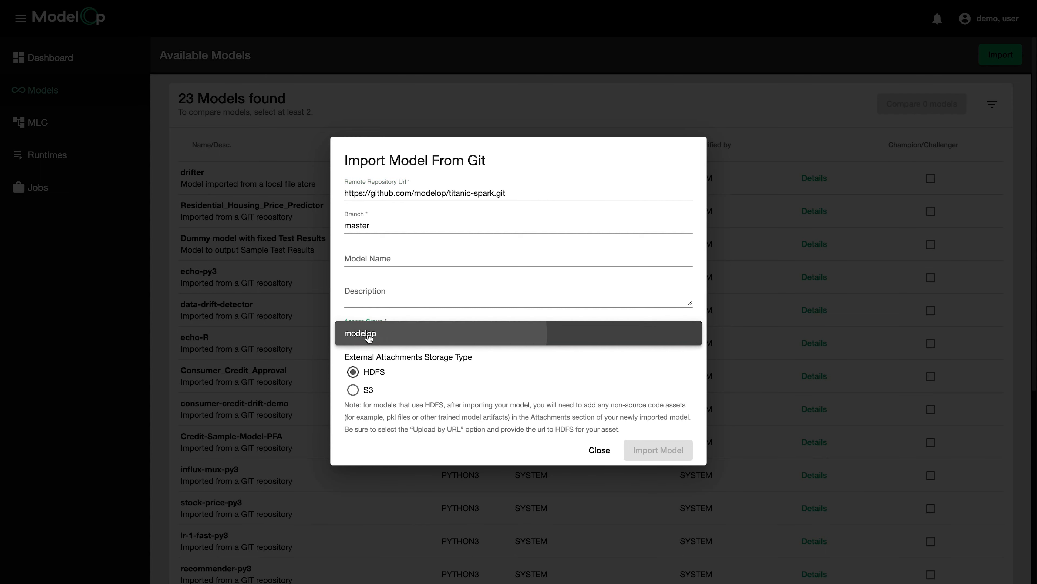
click(369, 339)
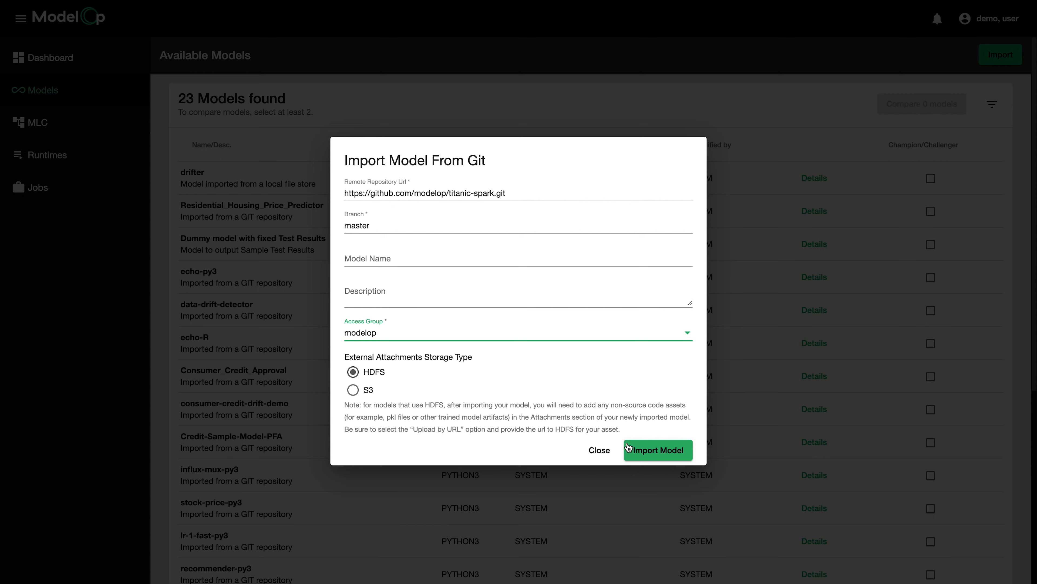
click(672, 449)
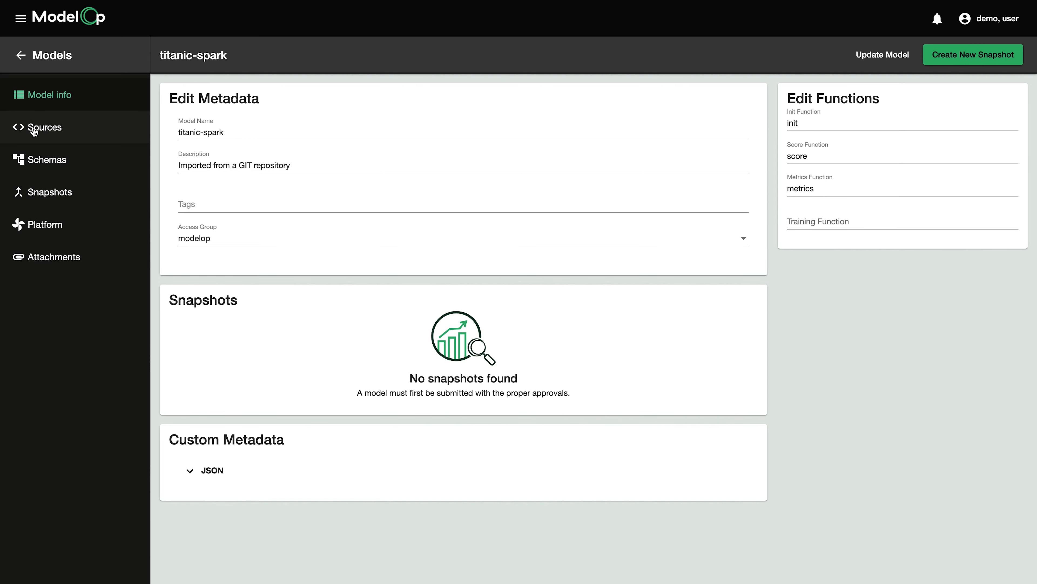
Review the attachments of the imported titanic-spark model and return to the list of available models
click(75, 262)
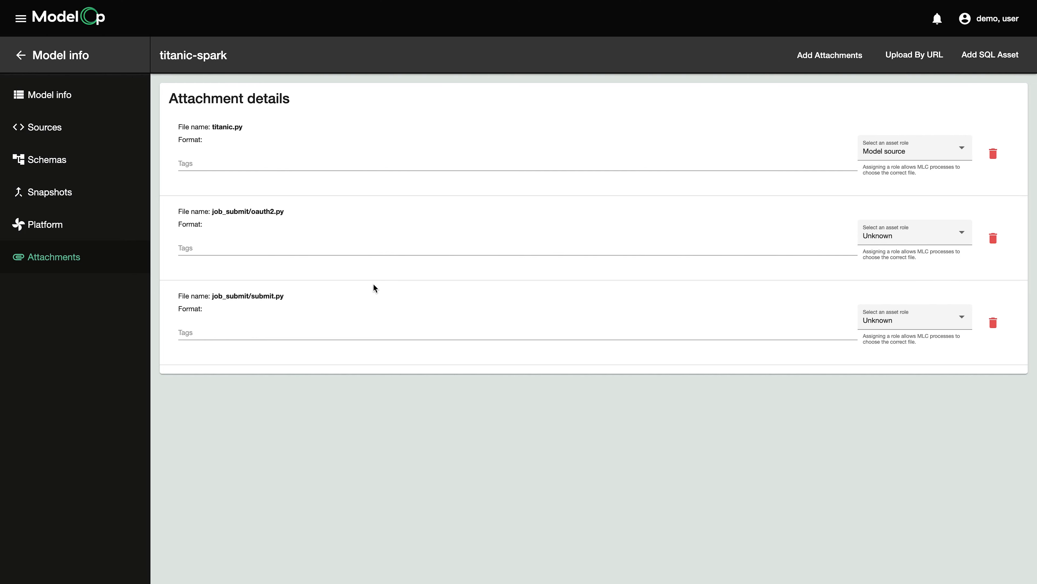
click(20, 55)
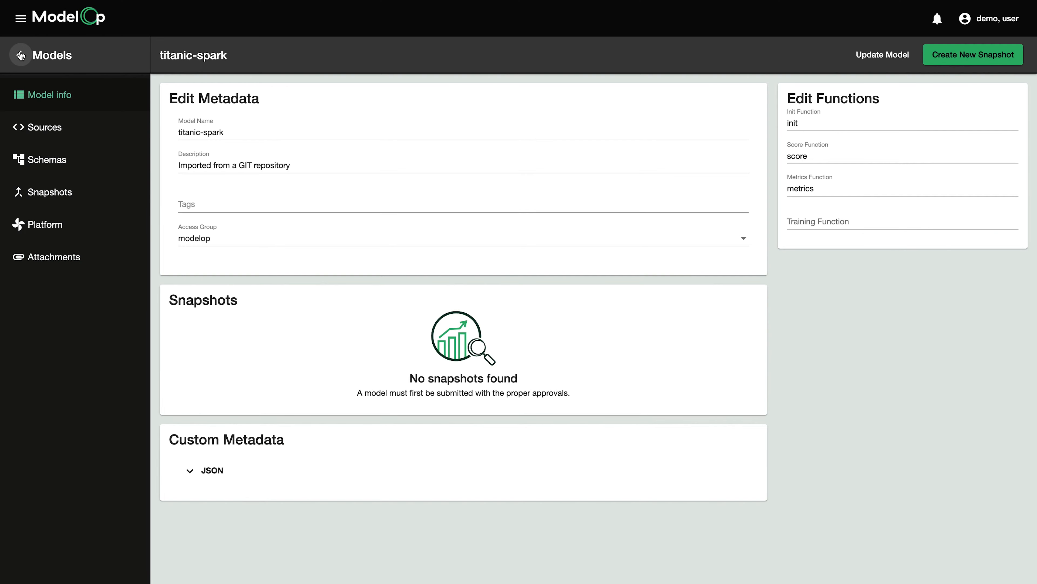
click(20, 55)
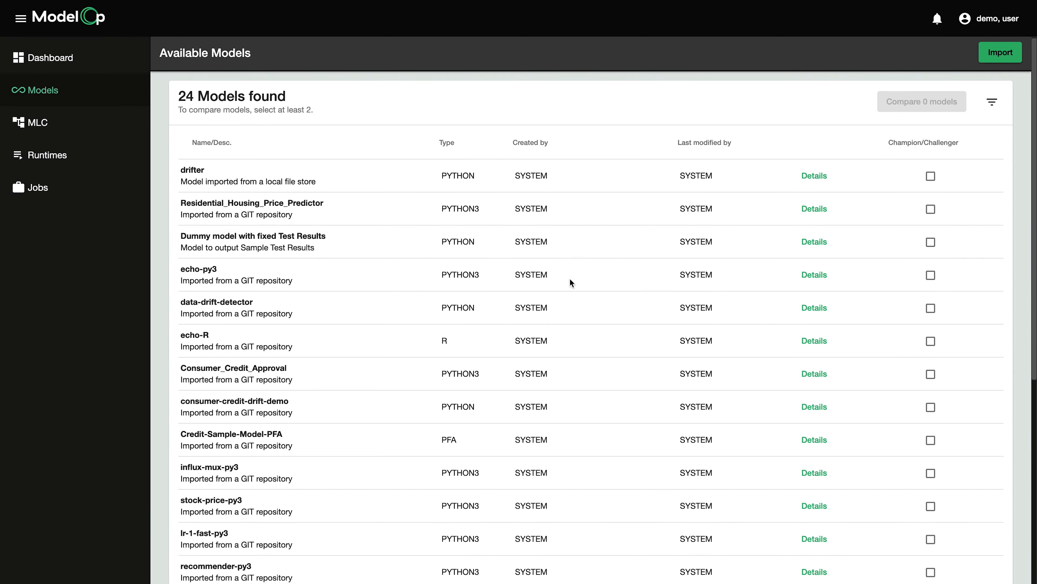
Start a new snapshot of the titanic-spark model, keeping the default name and adding the tag titanic
scroll(570, 282, down, 1)
scroll(570, 279, down, 10)
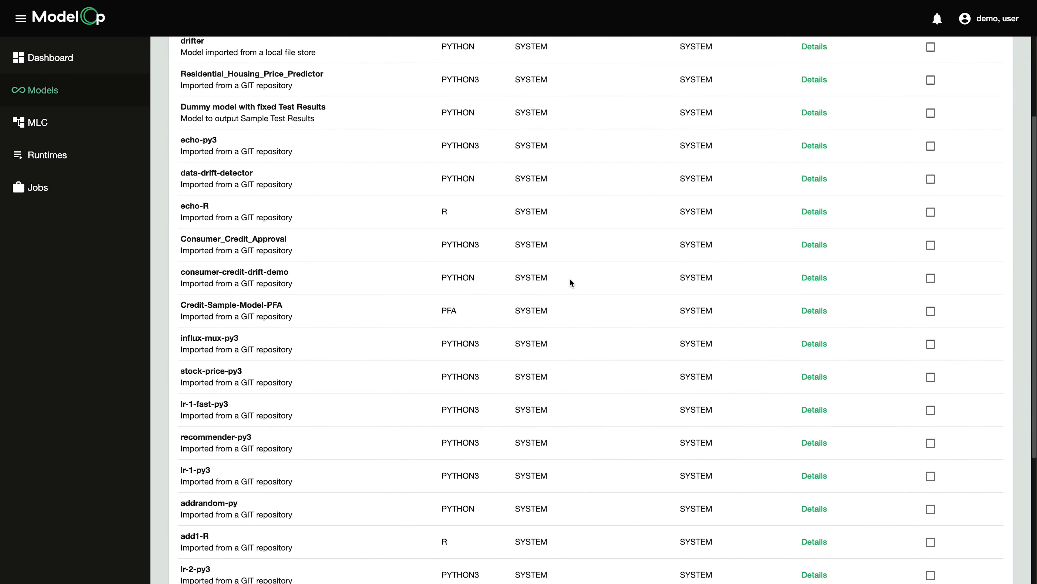
scroll(571, 282, down, 2)
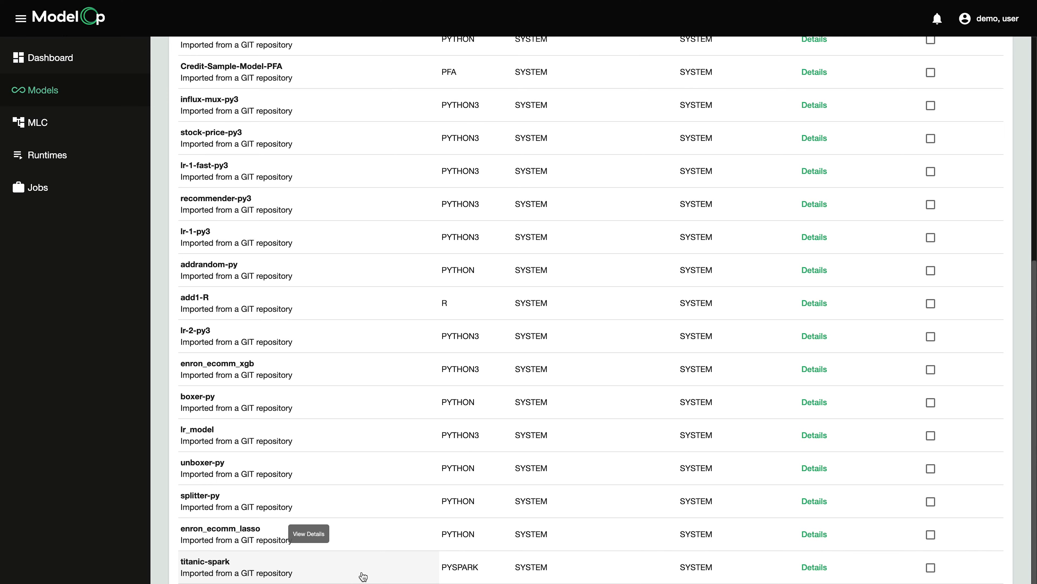
click(351, 576)
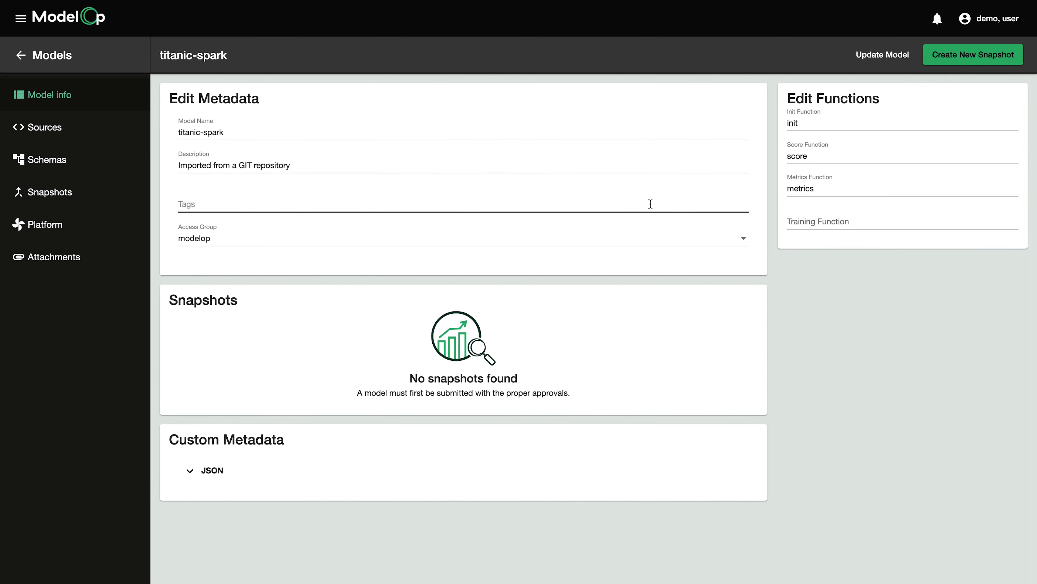
click(1007, 58)
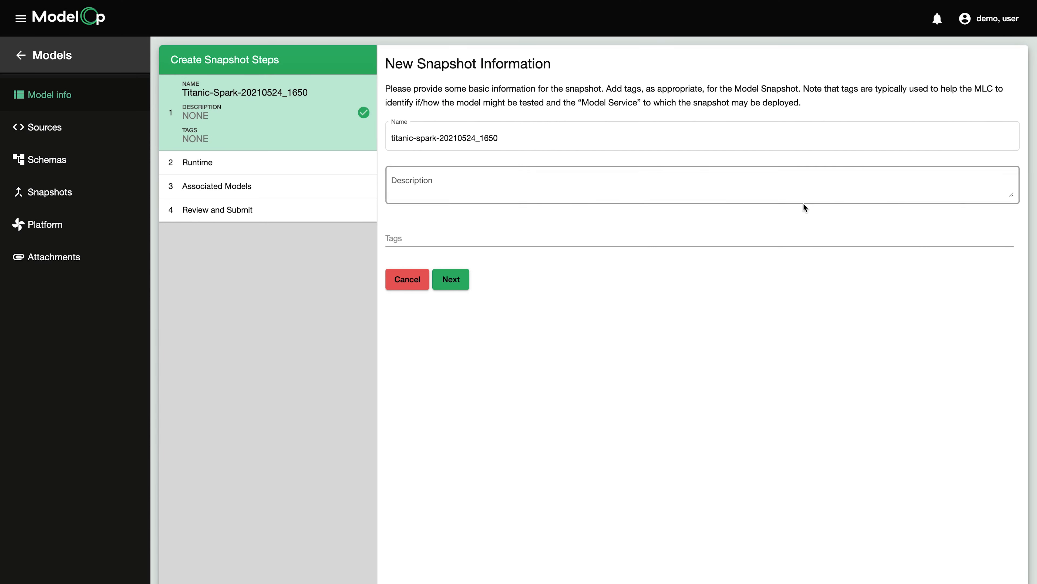
click(547, 136)
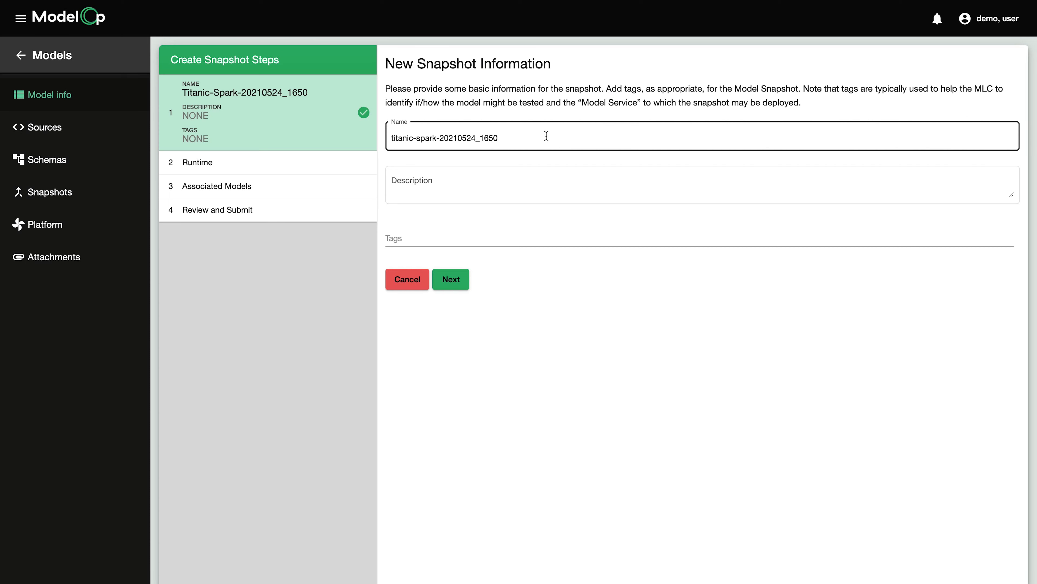
click(412, 236)
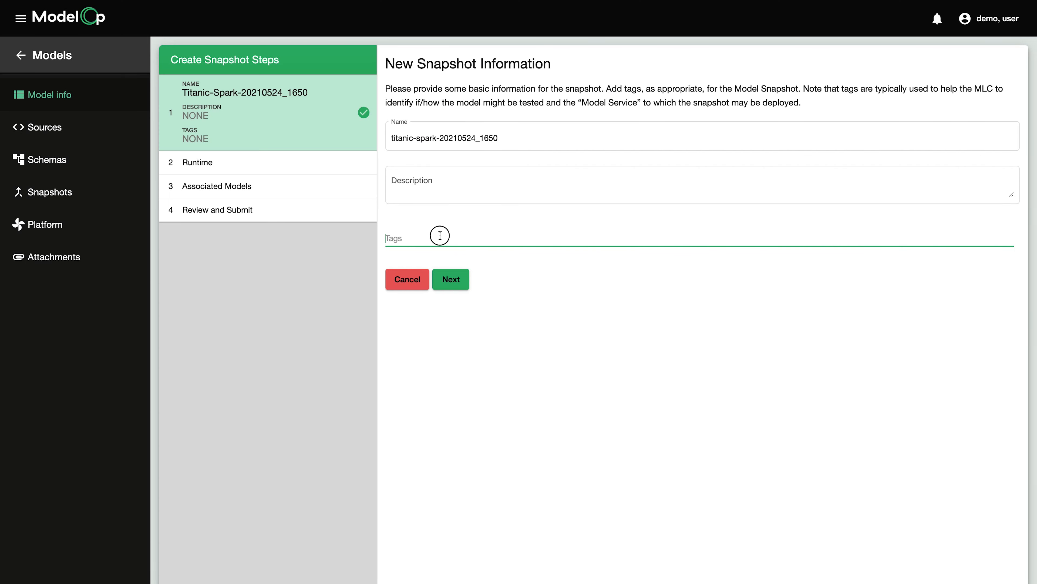
text(titanic)
key(Return)
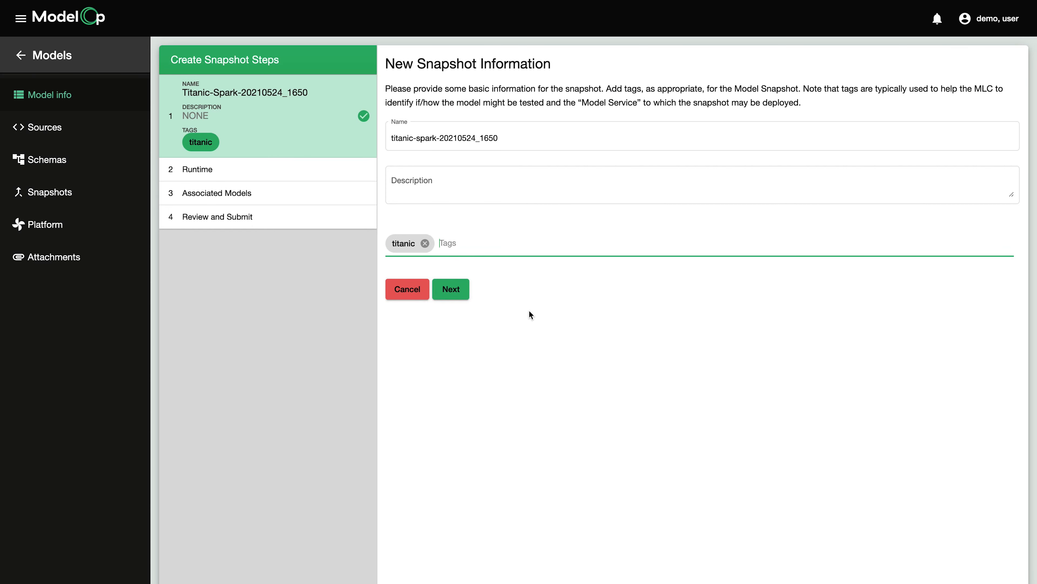
click(452, 289)
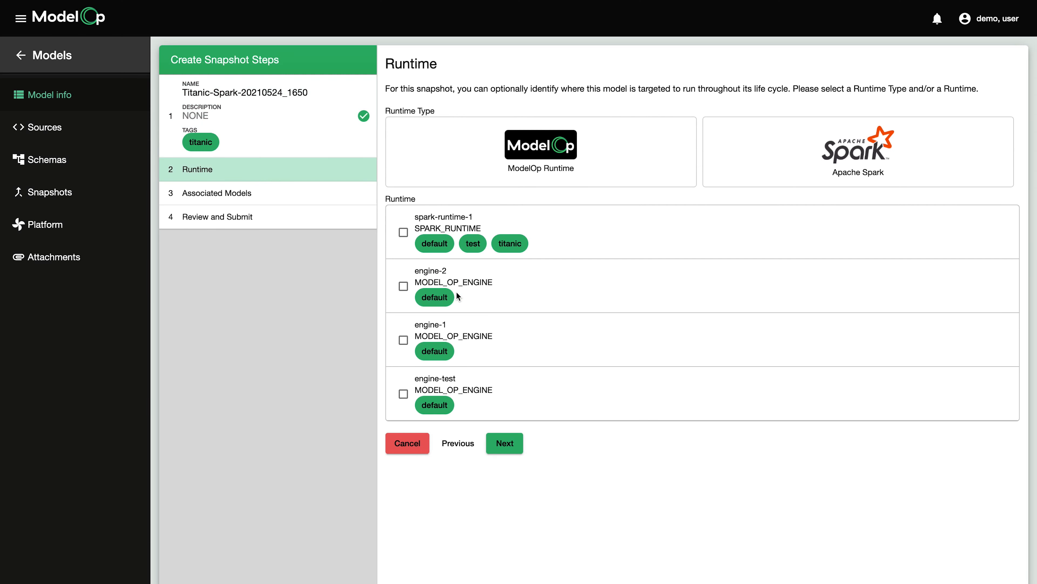
Choose Apache Spark as the runtime type, add no associated models, and create the snapshot
click(926, 163)
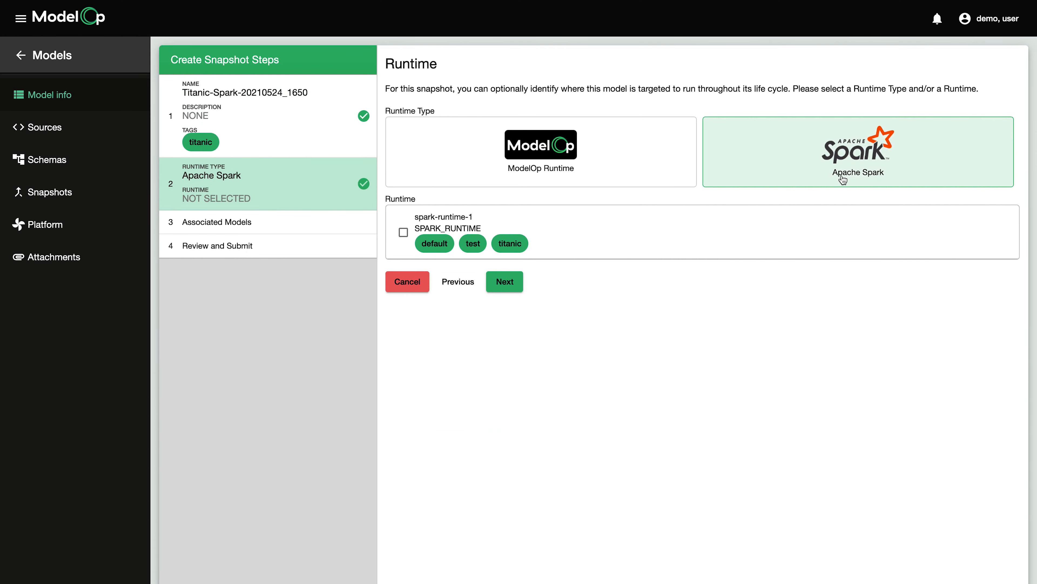
click(513, 288)
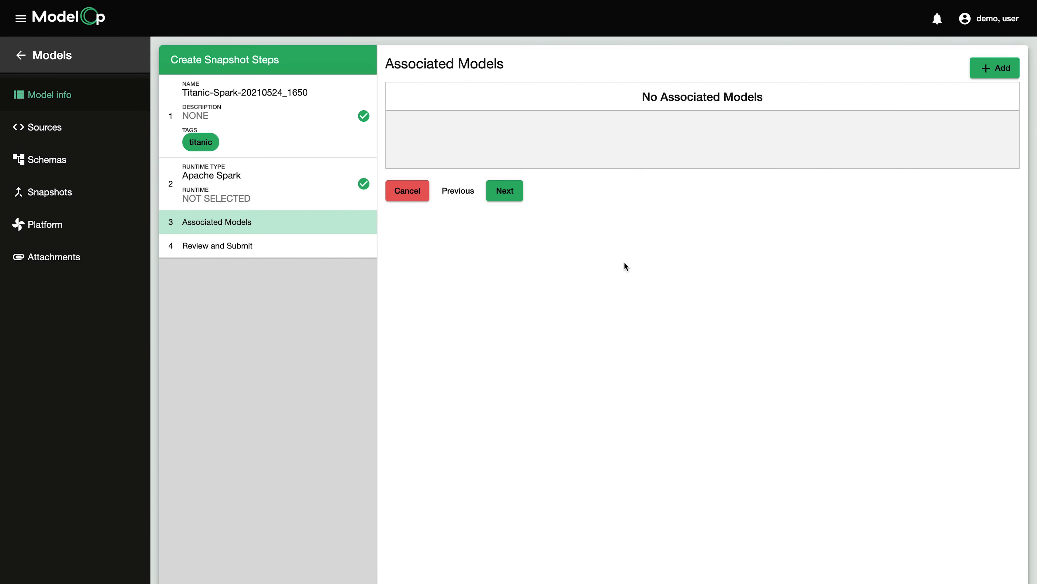
click(511, 193)
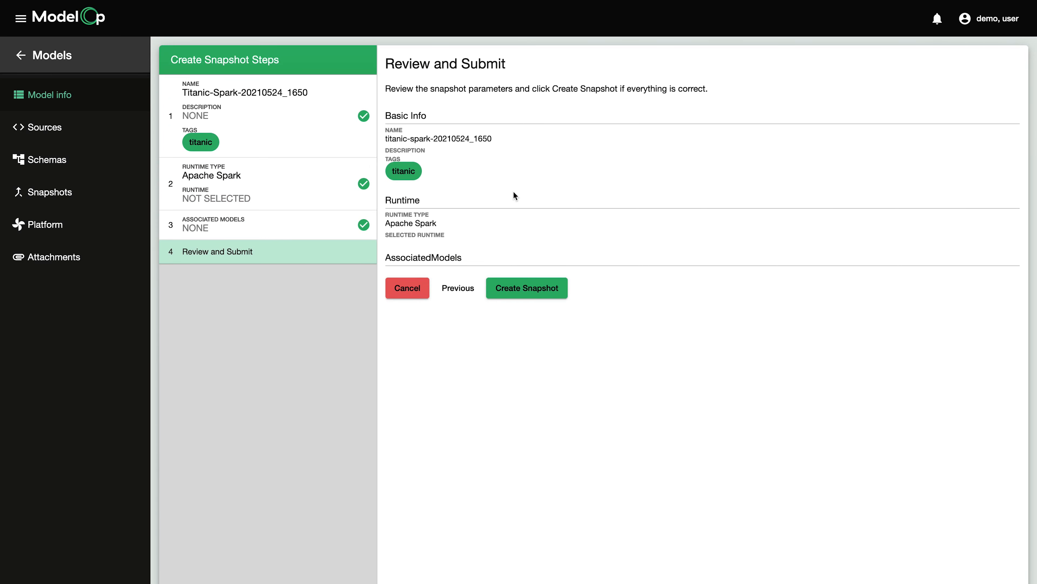
click(545, 298)
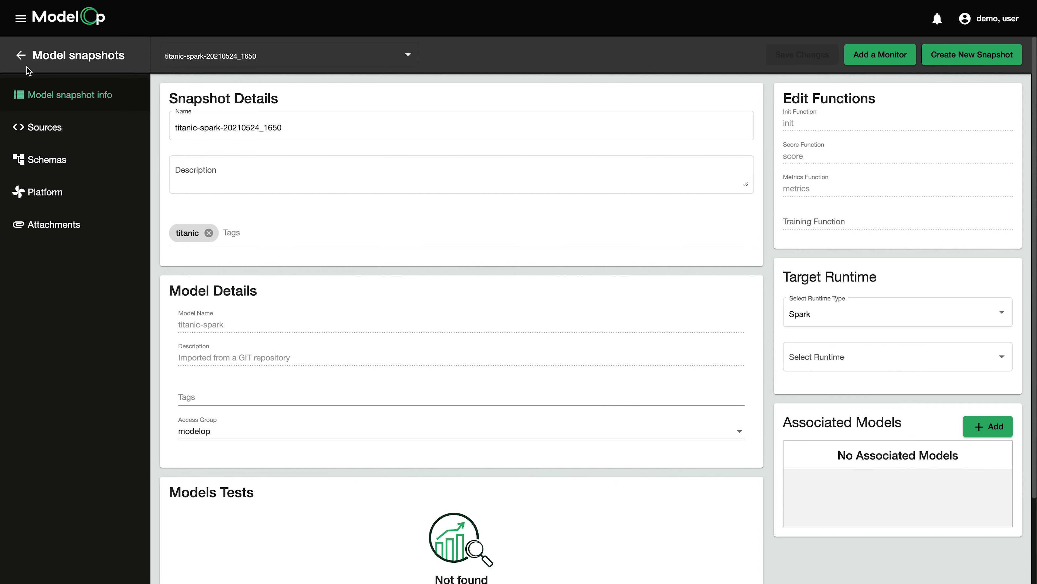
Examine the Deploy with Run test and Jira life cycle process and return to the process list
click(21, 56)
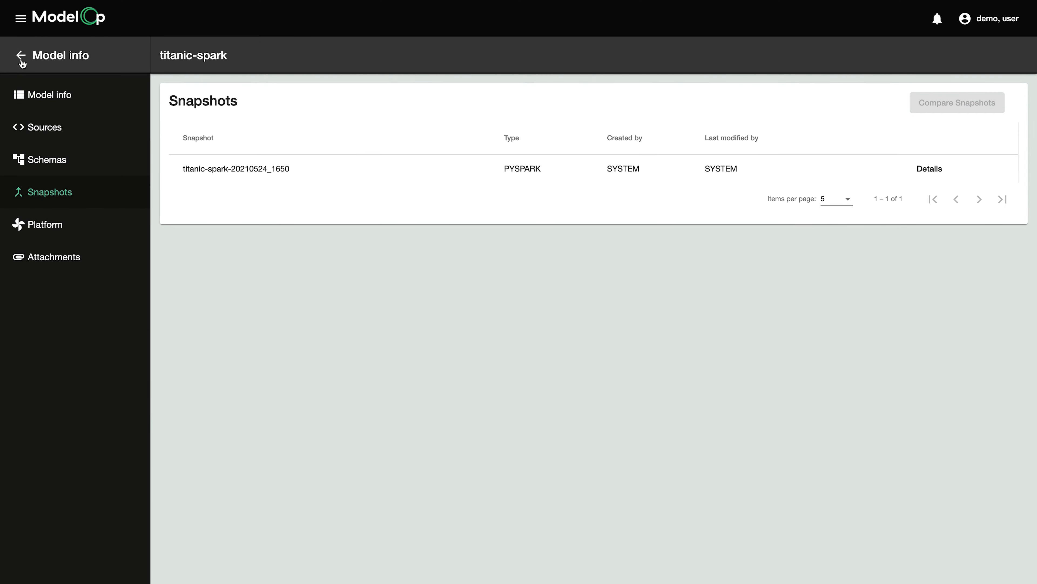
click(21, 56)
click(21, 62)
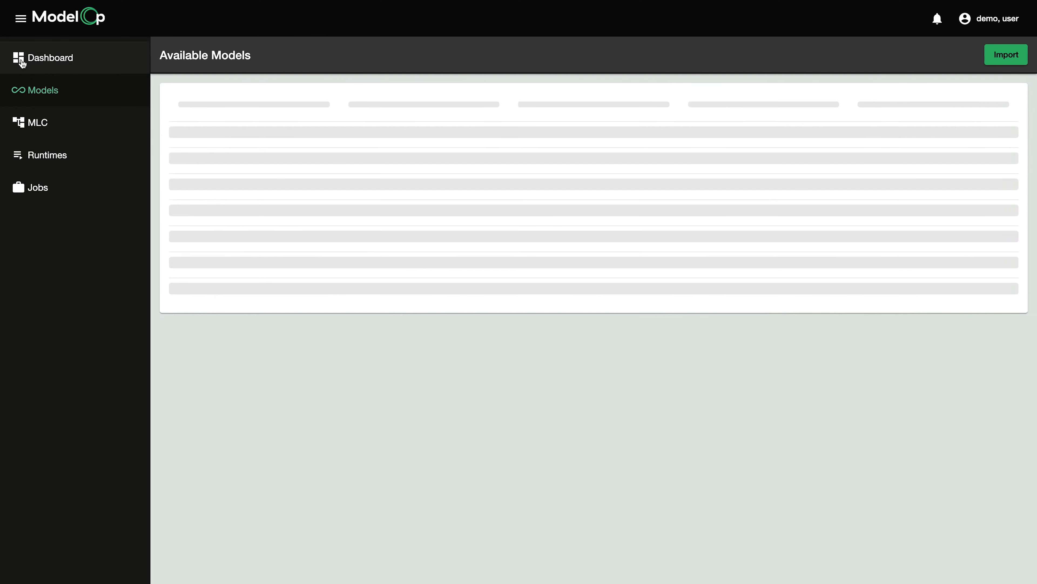
click(43, 123)
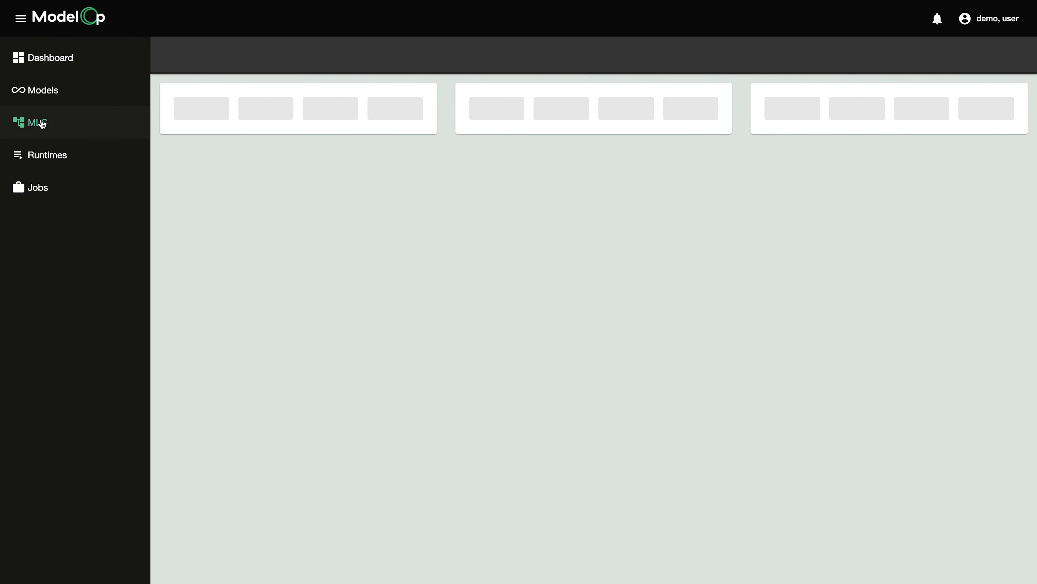
scroll(302, 219, down, 2)
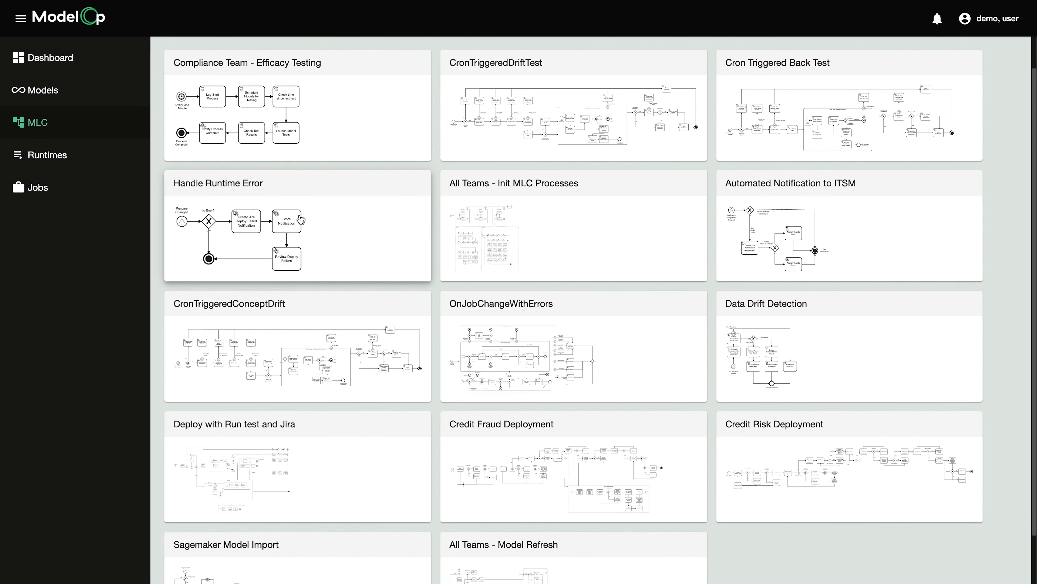
click(331, 399)
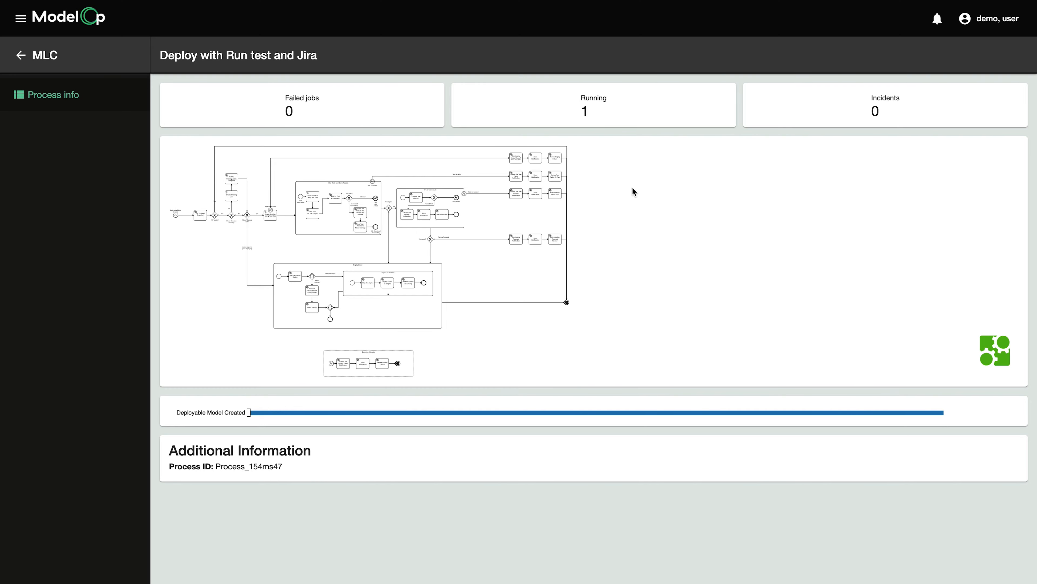
click(19, 57)
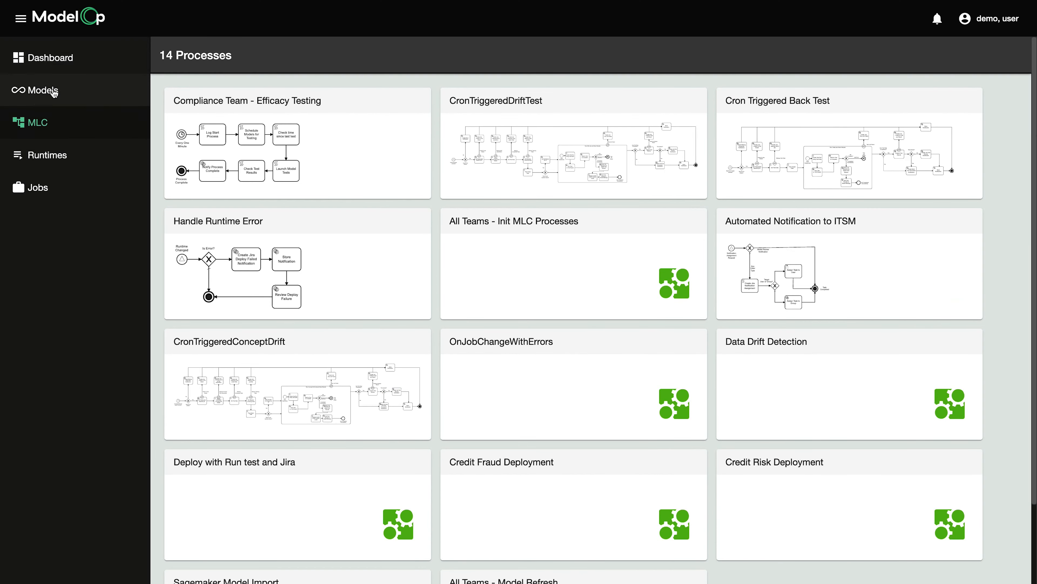
Start a new batch job for the titanic-spark model using its titanic-spark-20210524_1650 snapshot
click(54, 93)
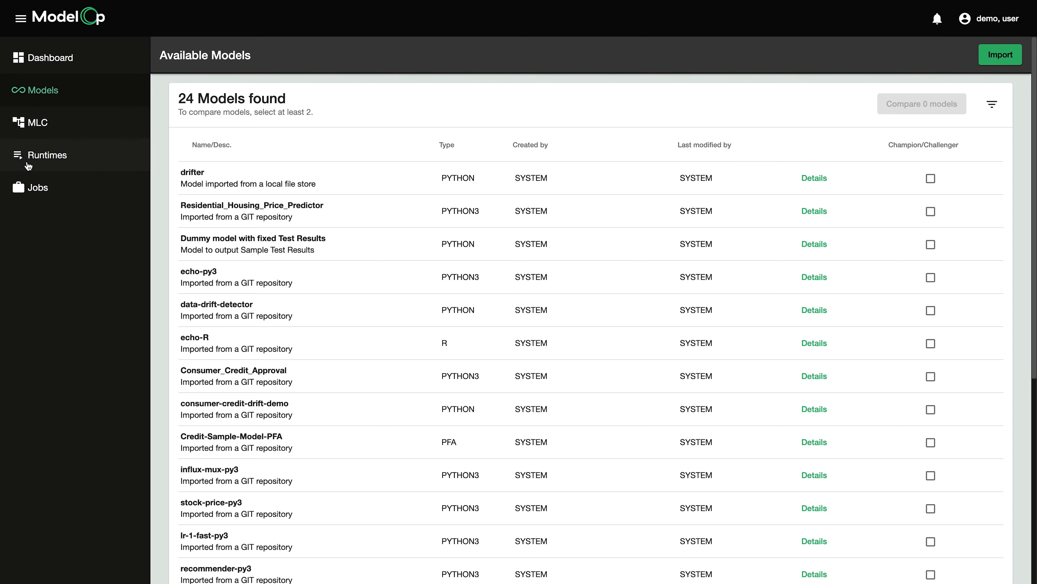
click(33, 190)
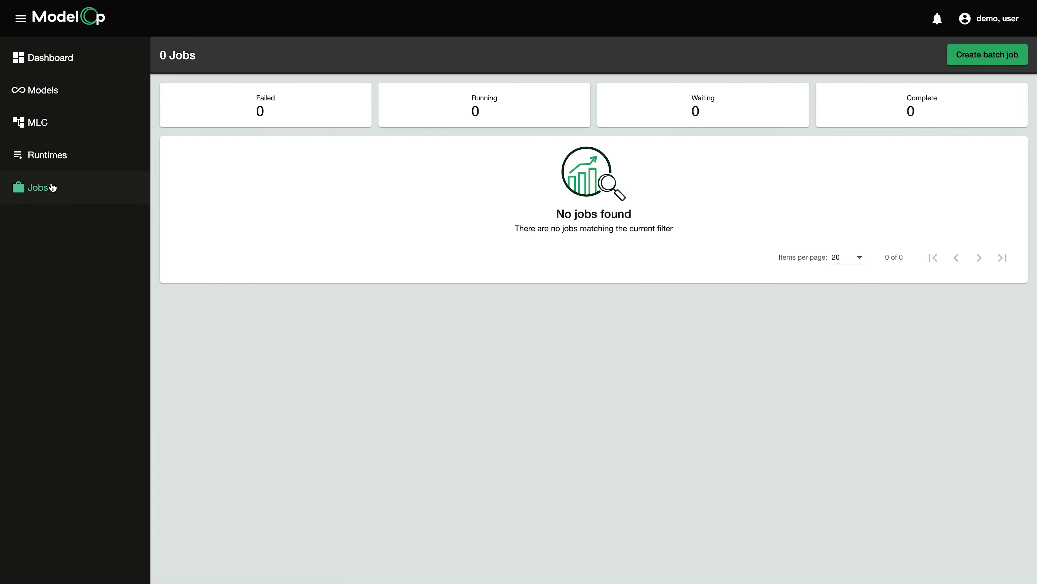
click(993, 54)
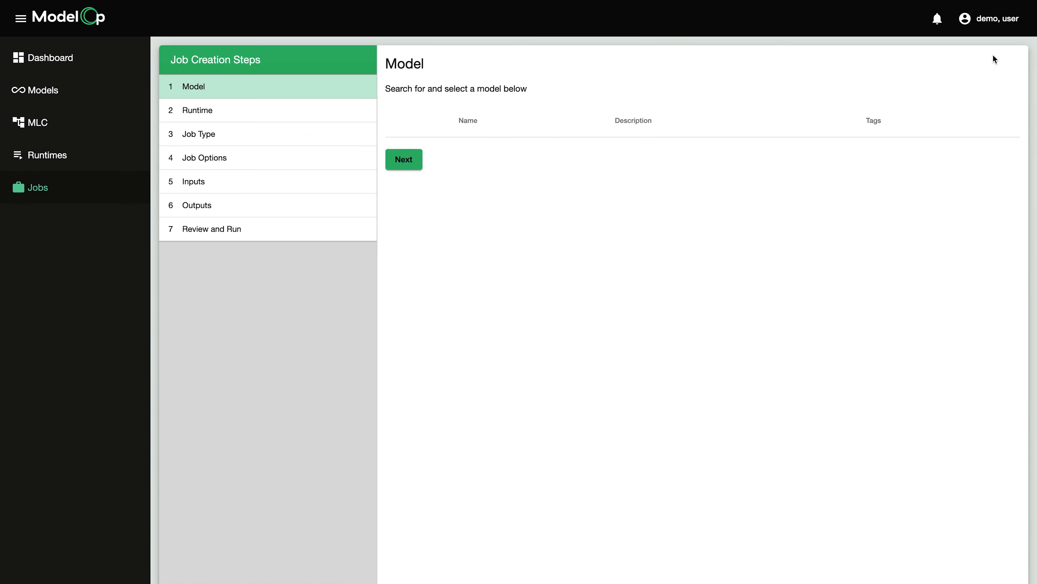
scroll(480, 255, down, 5)
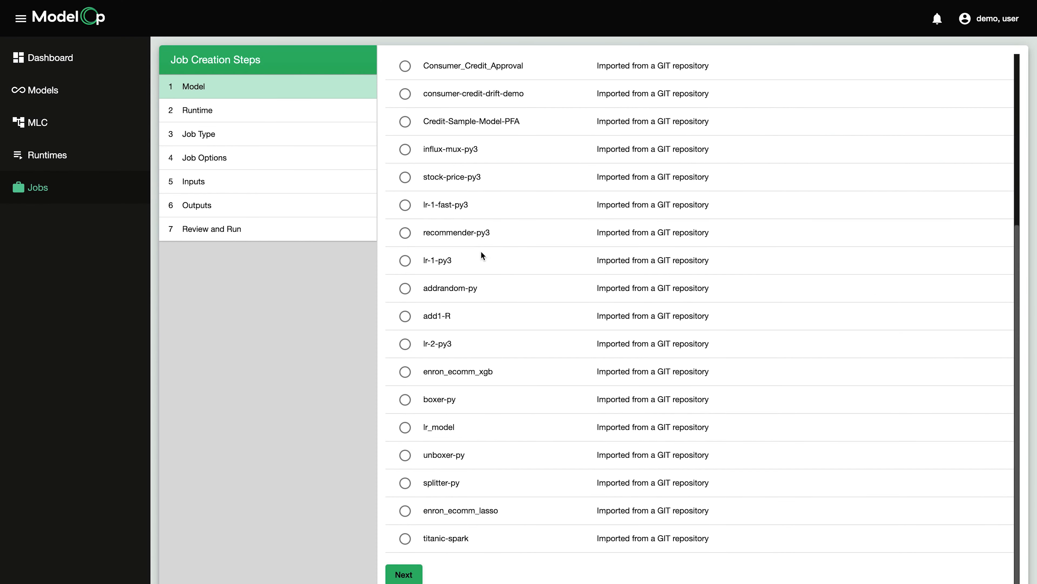
click(405, 538)
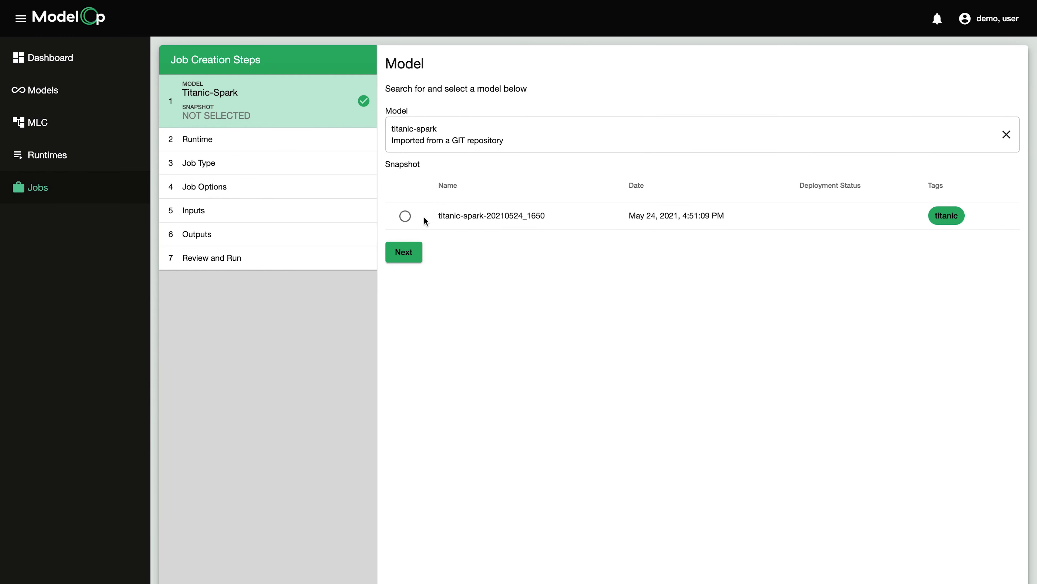
click(405, 217)
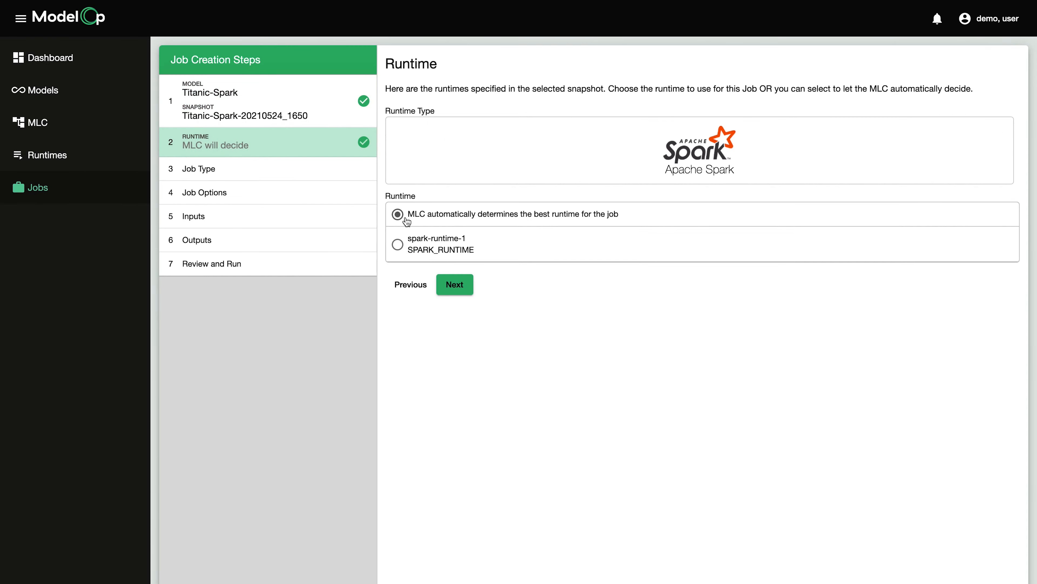
Set the job's runtime to spark-runtime-1 under Apache Spark and choose Metrics Job as the job type
click(775, 162)
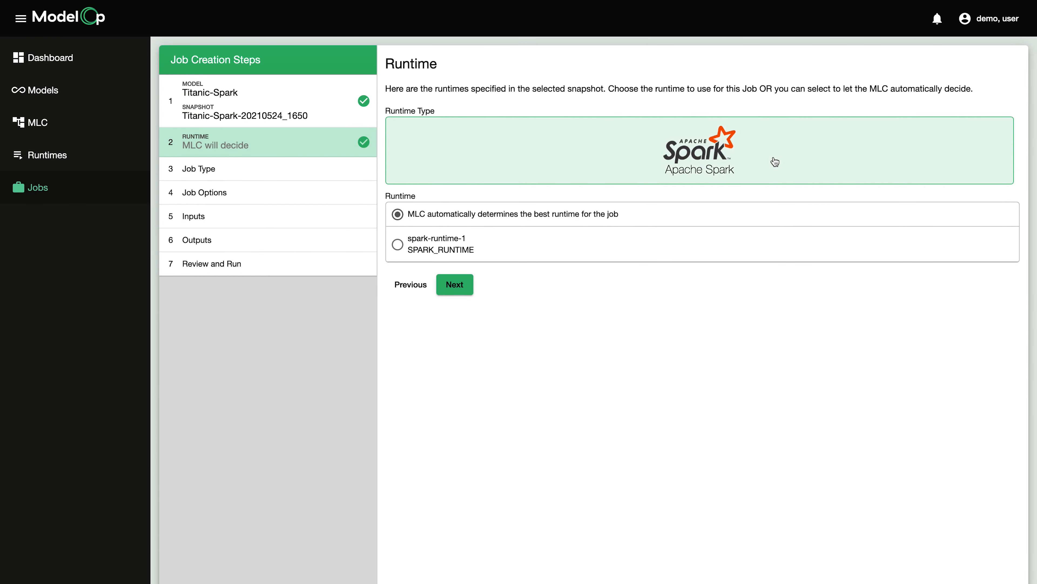
click(398, 247)
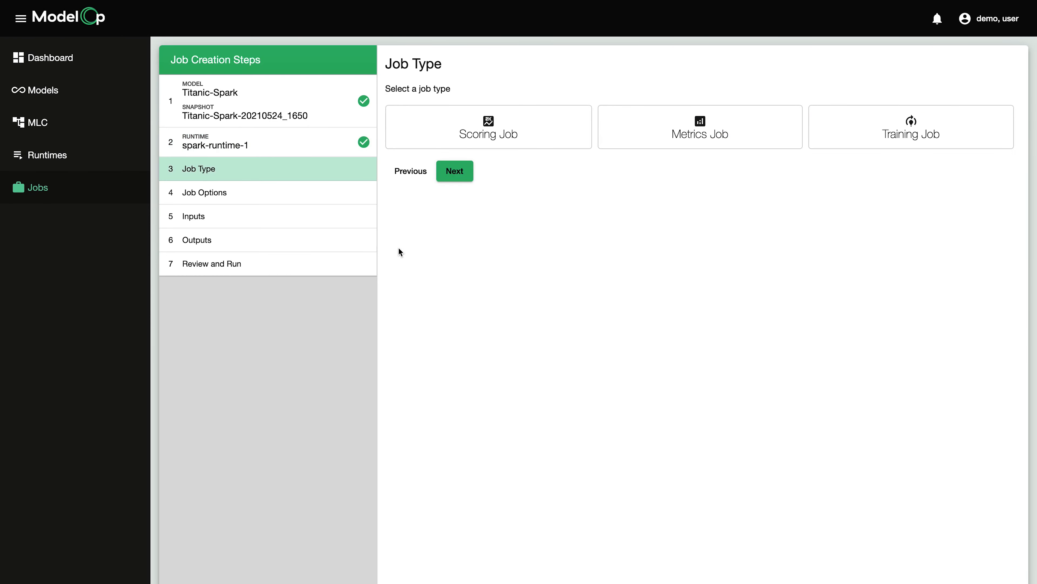
click(738, 142)
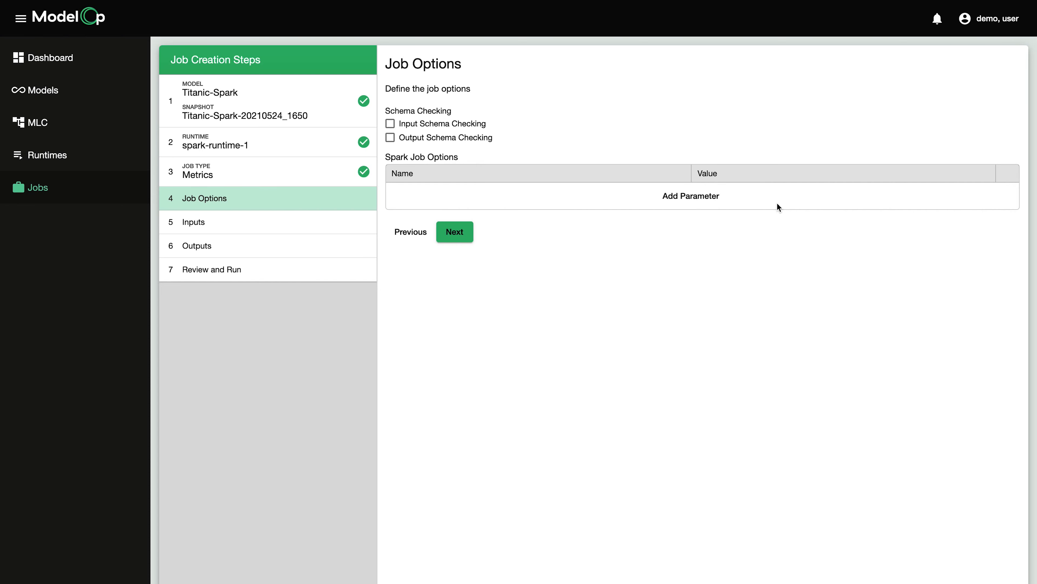
Add the Spark job option spark.executor.memory with the value 512MB and proceed to the job inputs
click(714, 201)
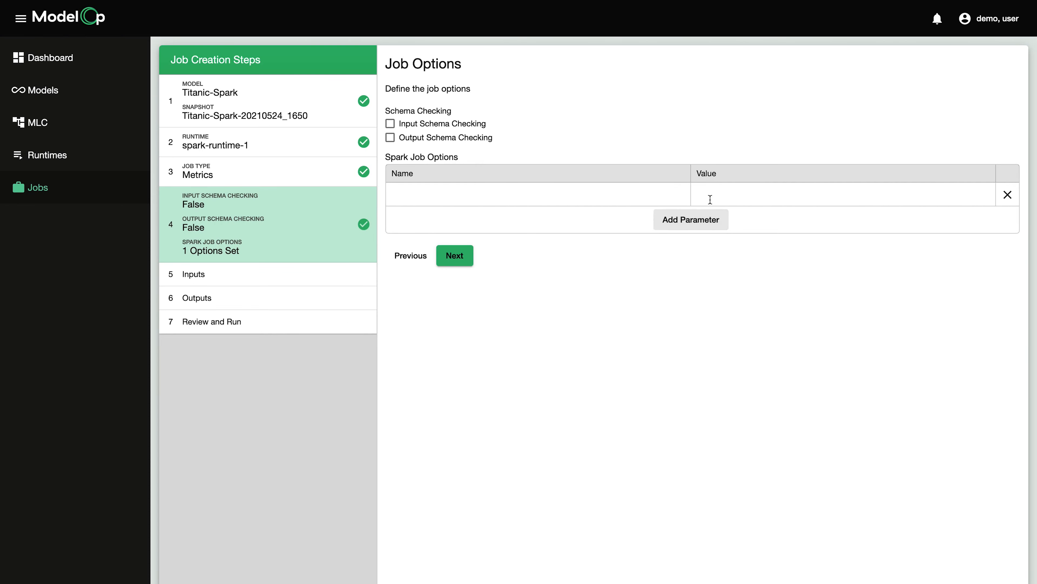
click(643, 199)
text(spar)
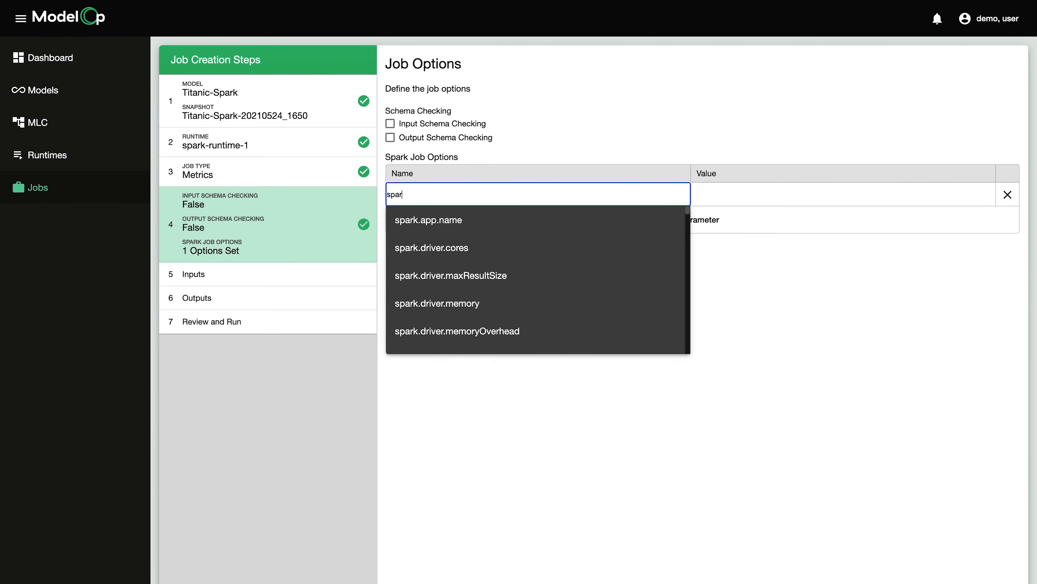
text(k.ex)
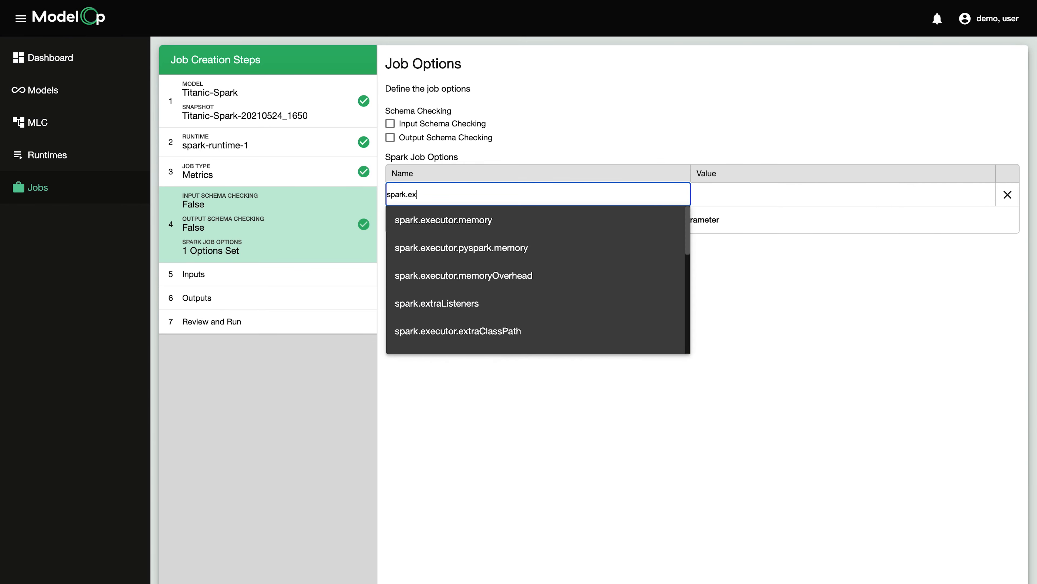
click(630, 221)
click(793, 192)
text(512)
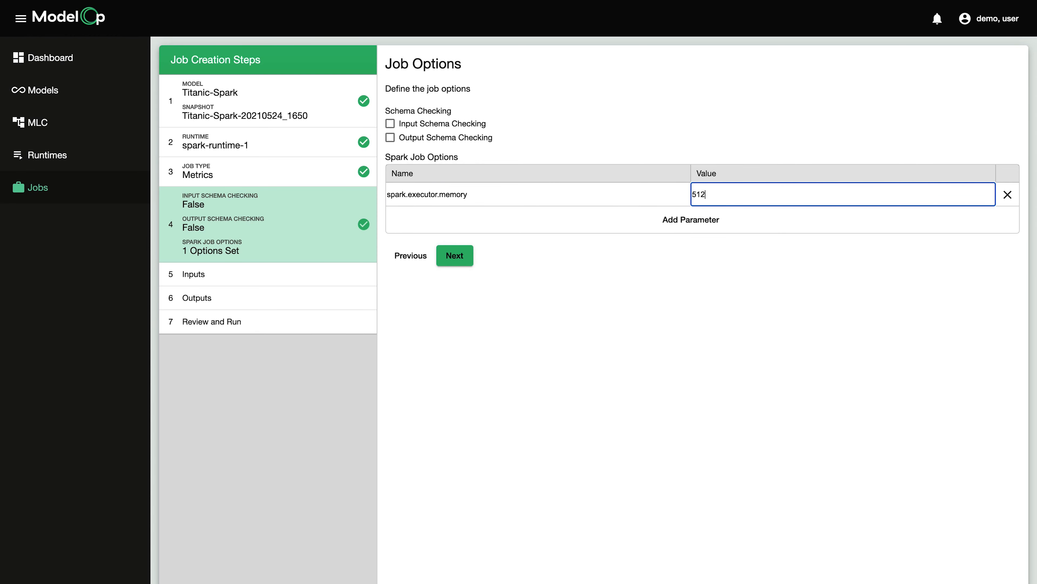
text(MB)
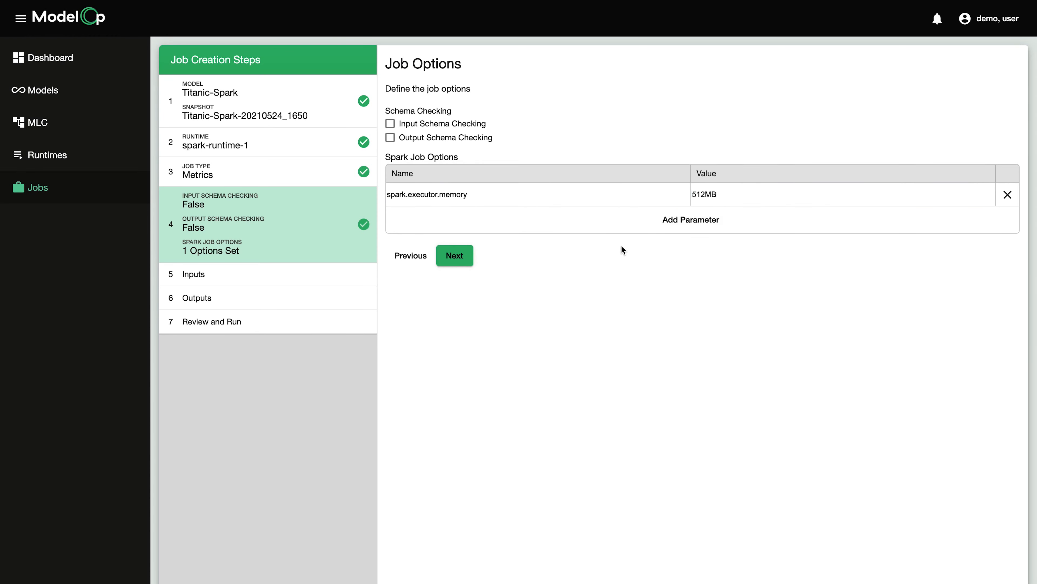
click(464, 256)
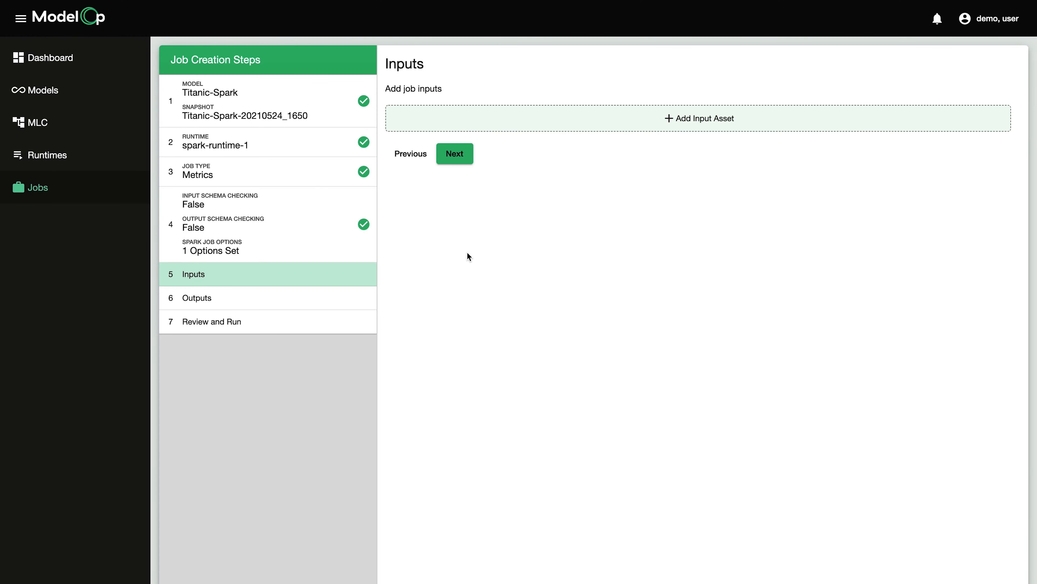
Add the HDFS input asset hdfs:///hadoop/demo/titanic-spark/test.csv to the job and proceed to the outputs
click(714, 127)
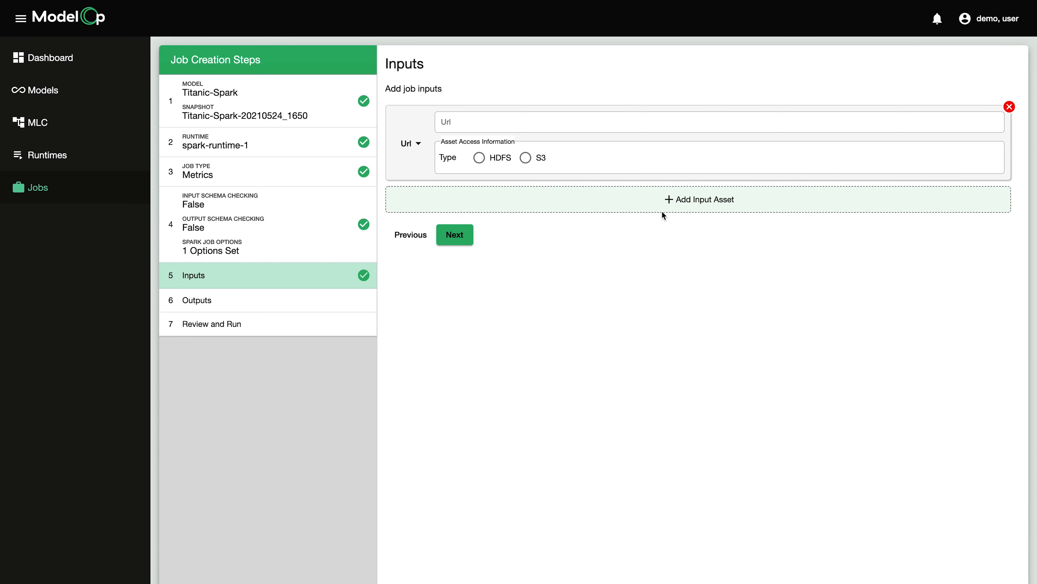
click(582, 128)
text(hdfs:///hadoop/demo/titanic-spark/test.csv)
click(458, 239)
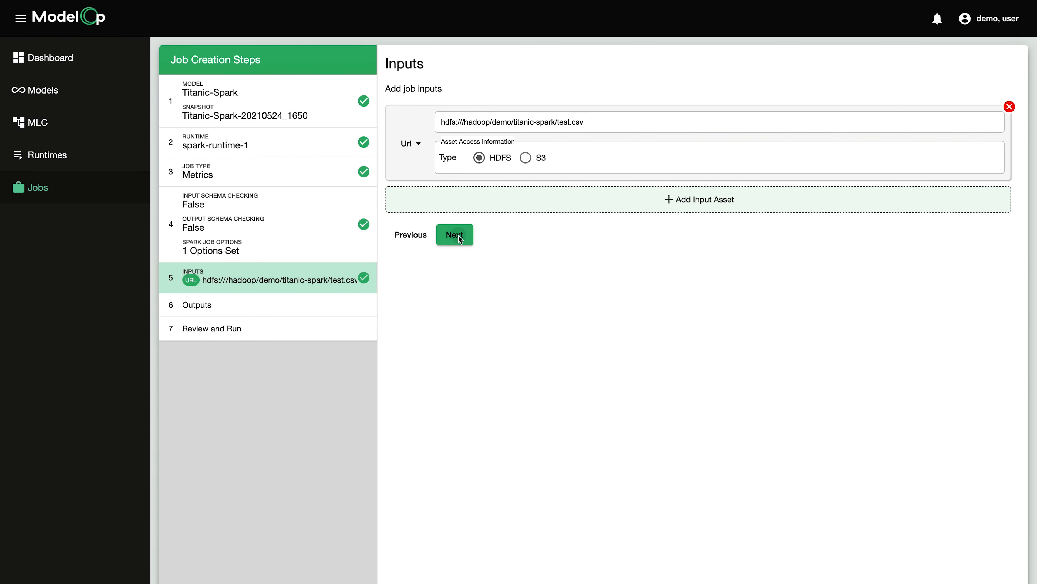
Add the HDFS output asset hdfs:///hadoop/demo/titanic-spark/titanic_metrics_output.json and run the job
click(716, 127)
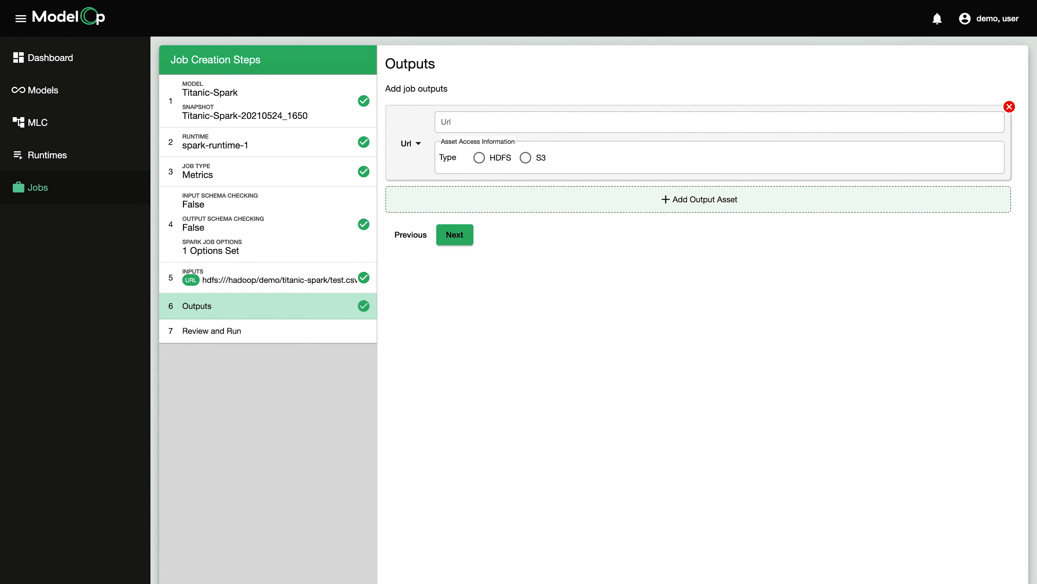
click(615, 121)
text(hdfs:///hadoop/demo/titanic-spark/titanic_metrics_output.json)
click(470, 239)
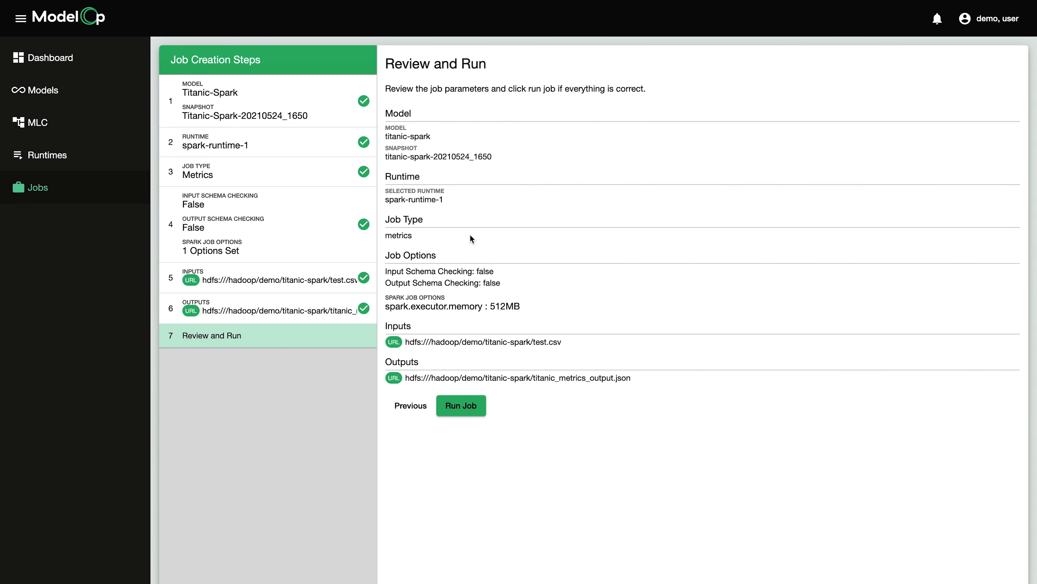
click(463, 407)
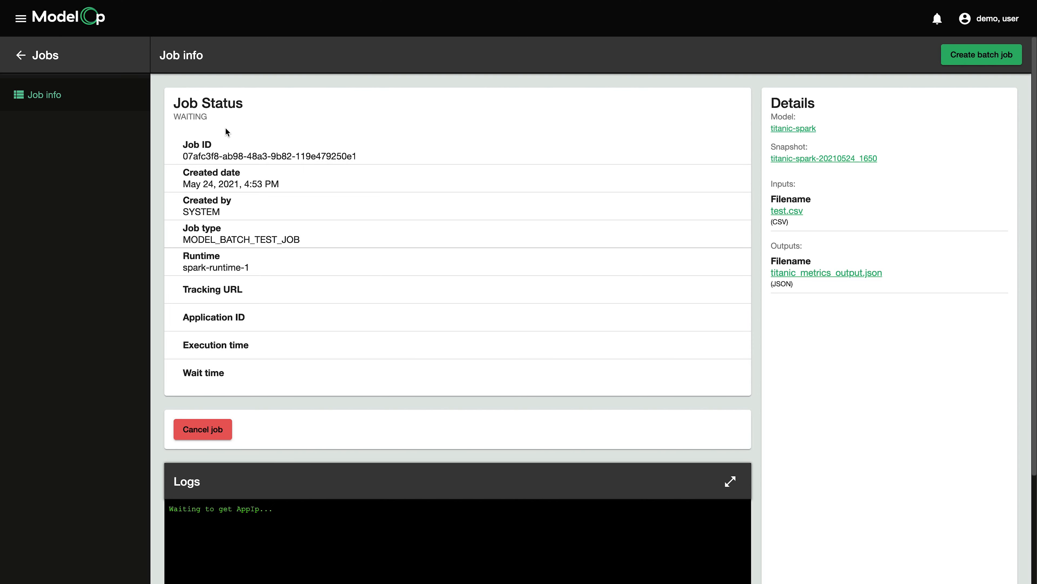
Examine the metrics job's status, tracking URL, application ID and logs as it runs to completion
scroll(252, 130, down, 1)
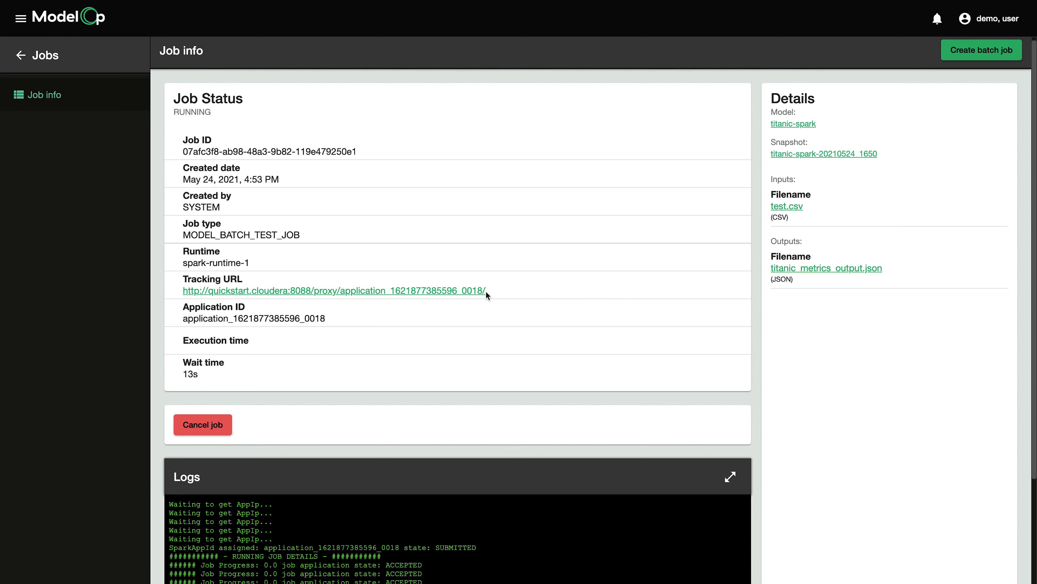
scroll(486, 291, down, 4)
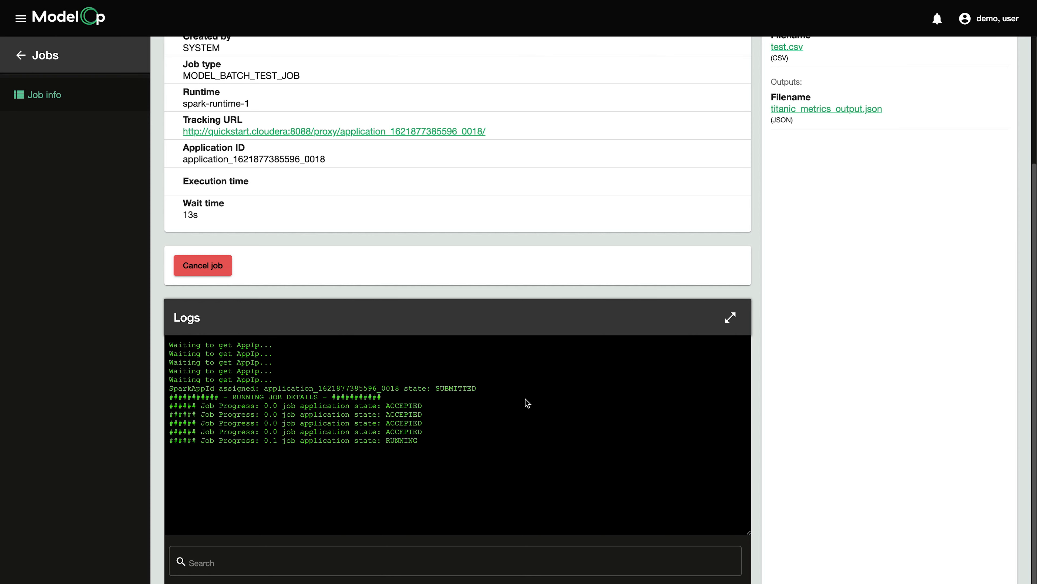
scroll(552, 413, up, 4)
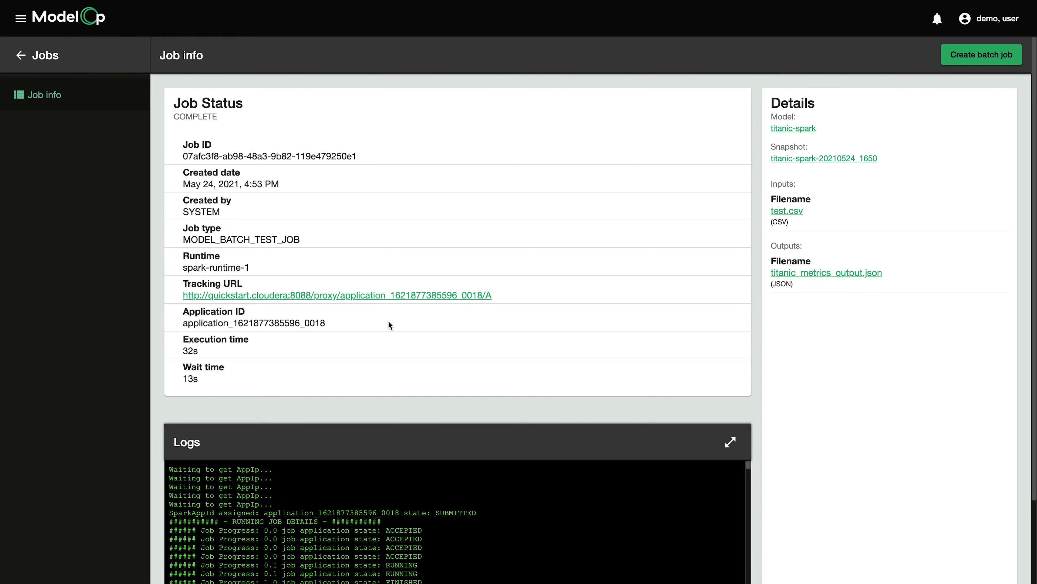
scroll(404, 322, down, 3)
scroll(556, 402, down, 10)
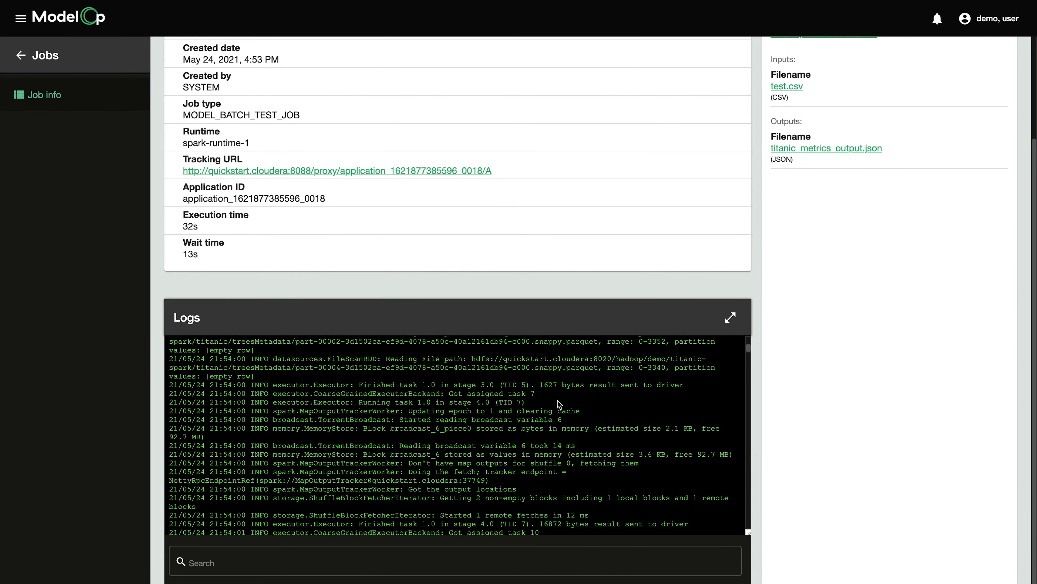
scroll(557, 404, down, 10)
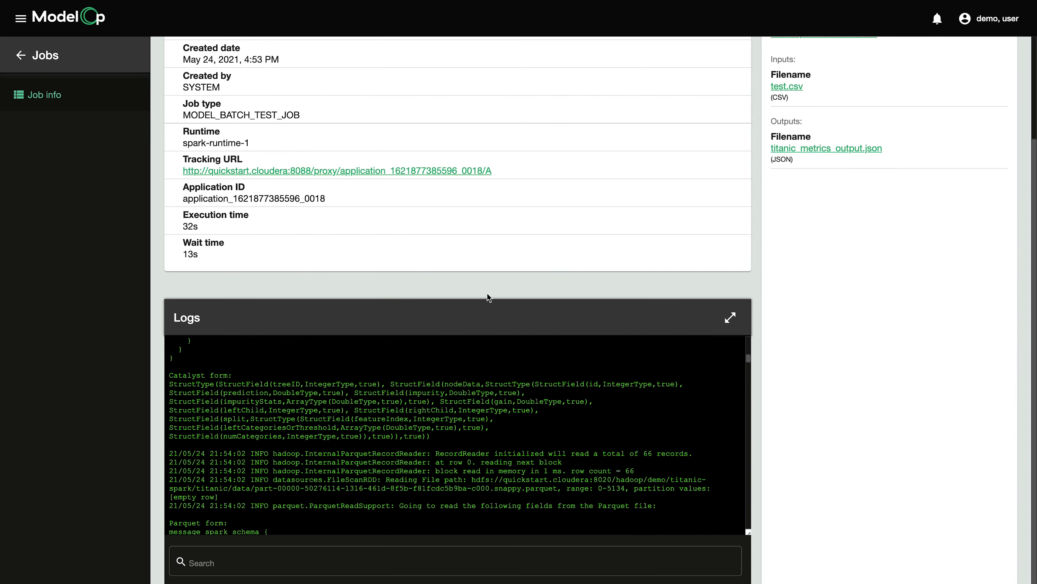
Look over the jobs list, the available models and the runtimes dashboard
click(22, 56)
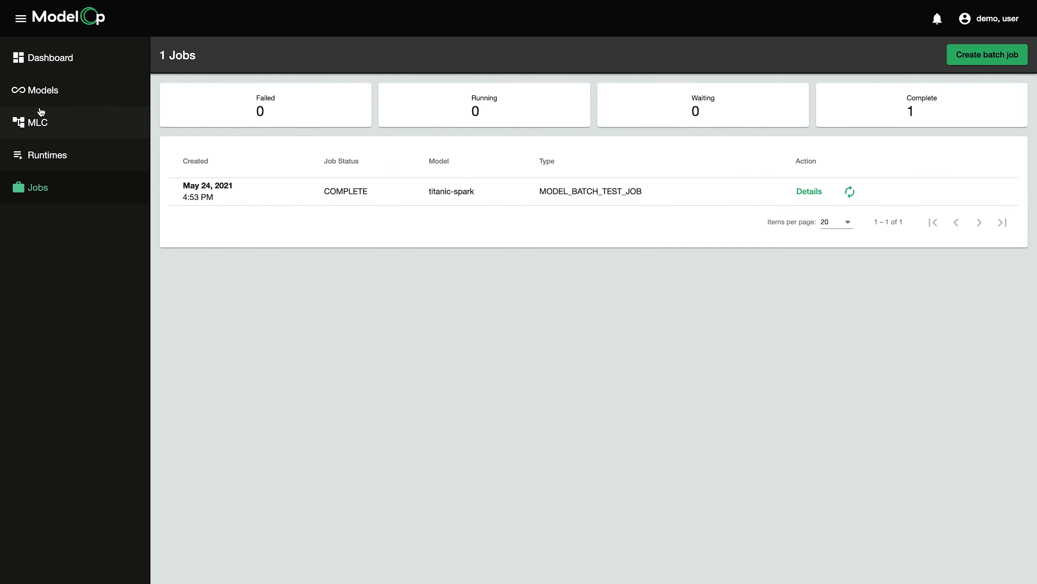
click(45, 102)
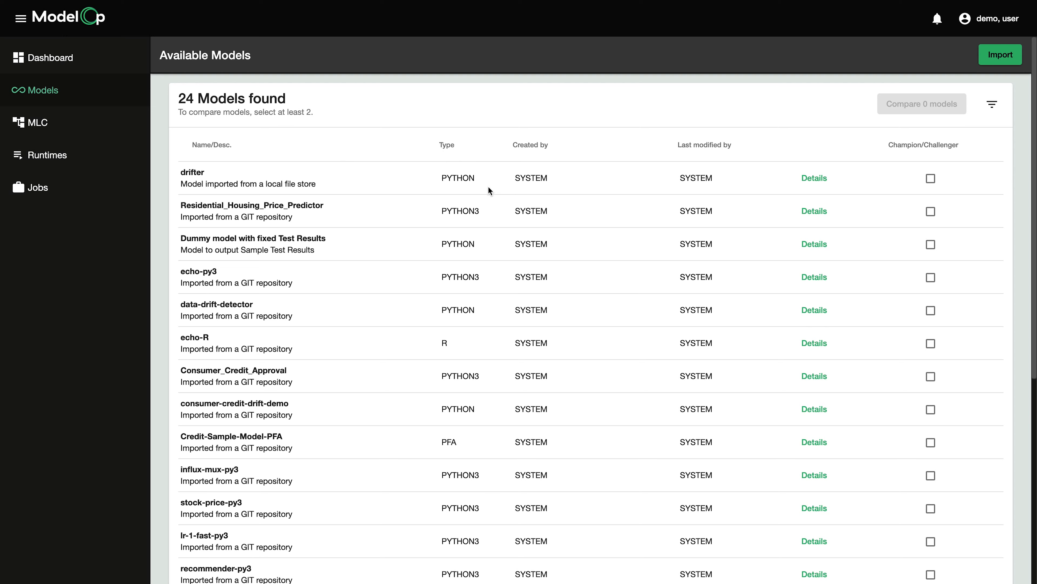
click(85, 164)
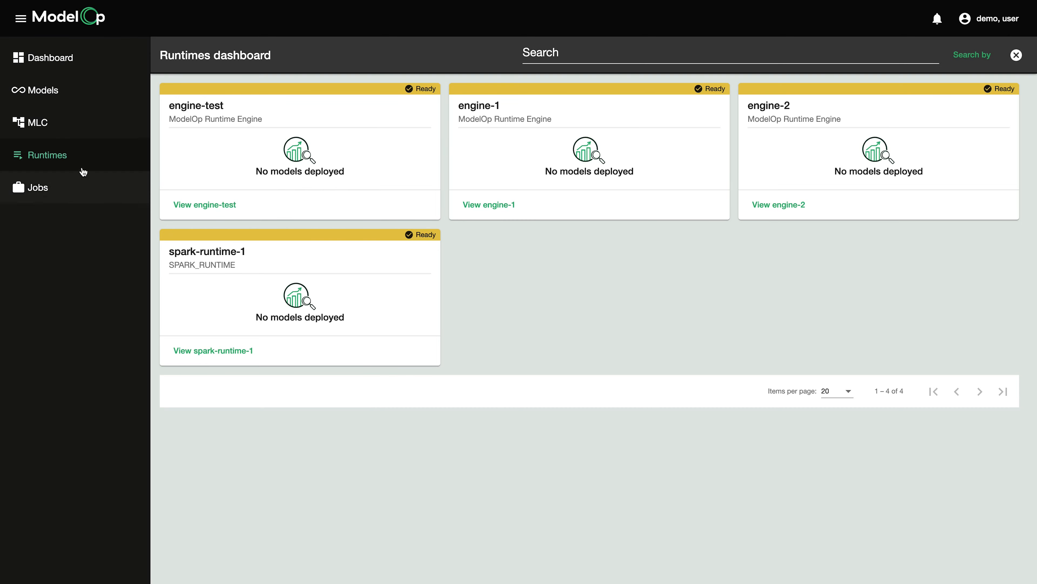
click(62, 100)
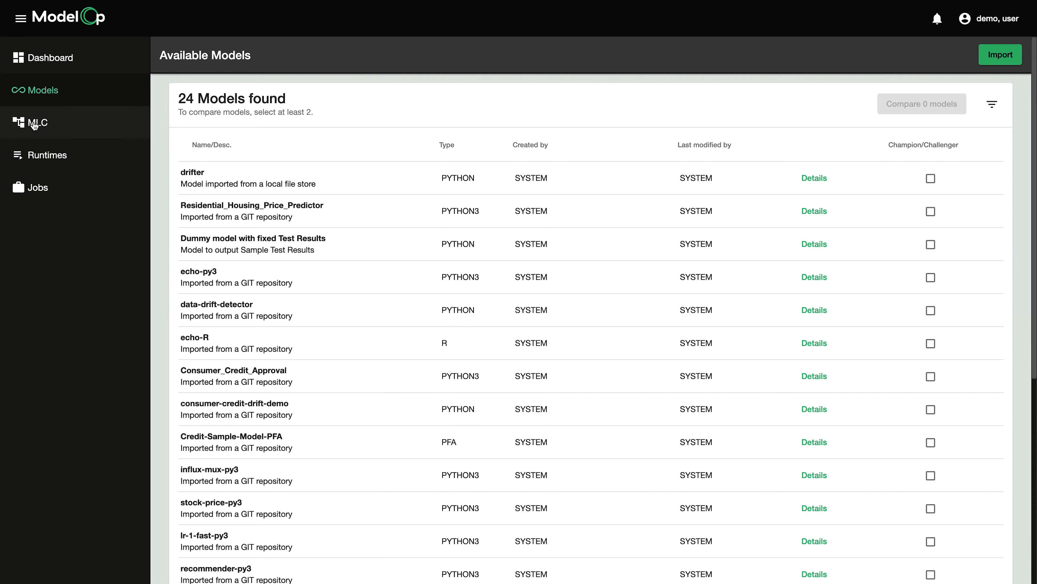
click(993, 62)
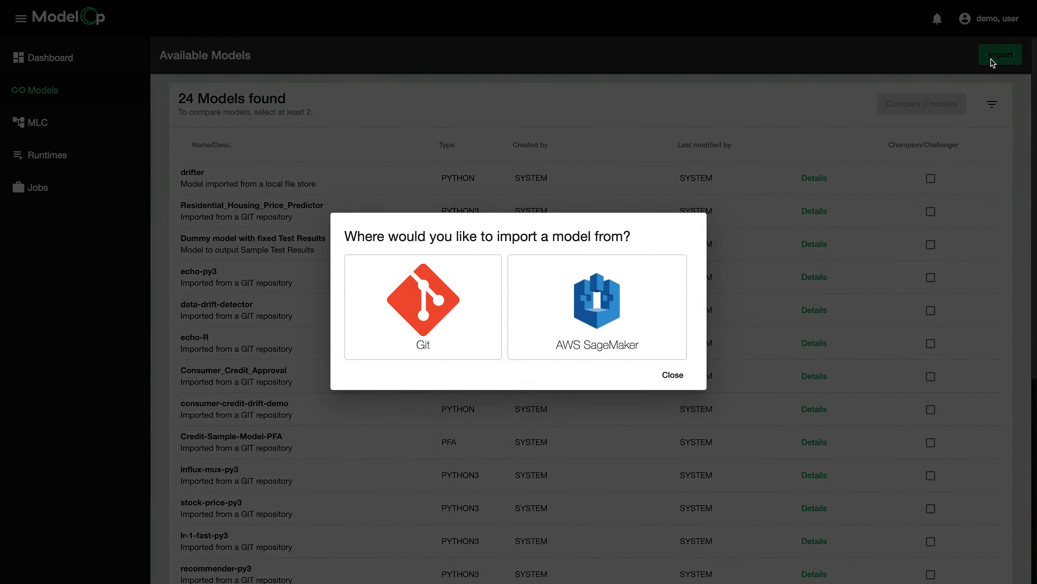
click(479, 302)
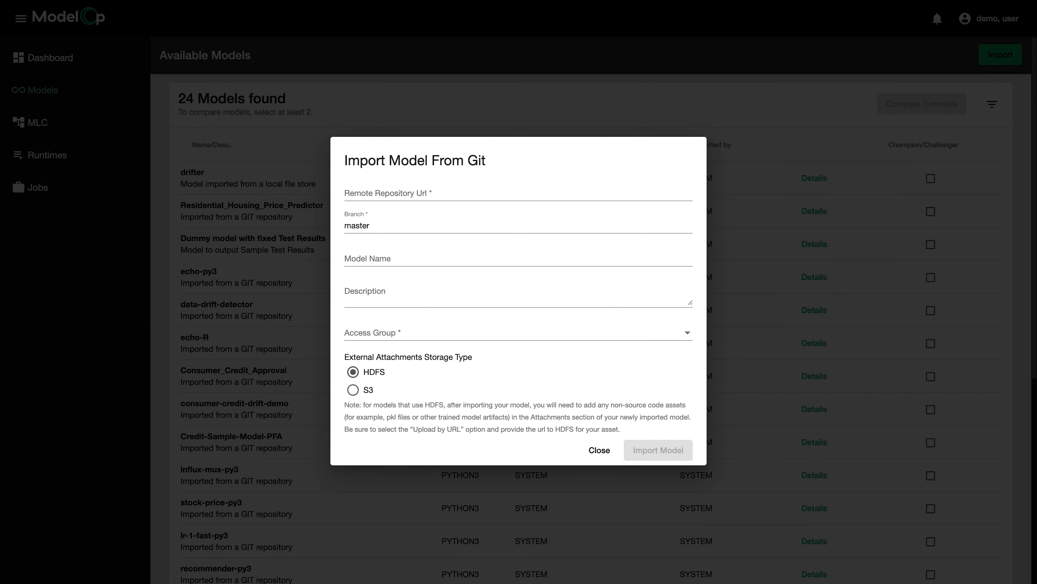
click(489, 194)
click(433, 213)
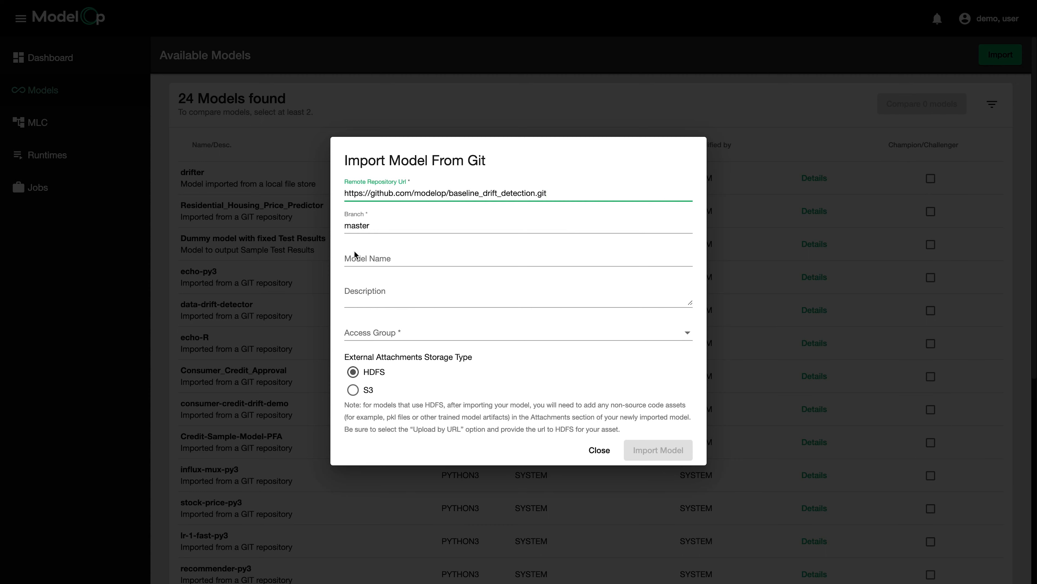
click(382, 334)
click(375, 334)
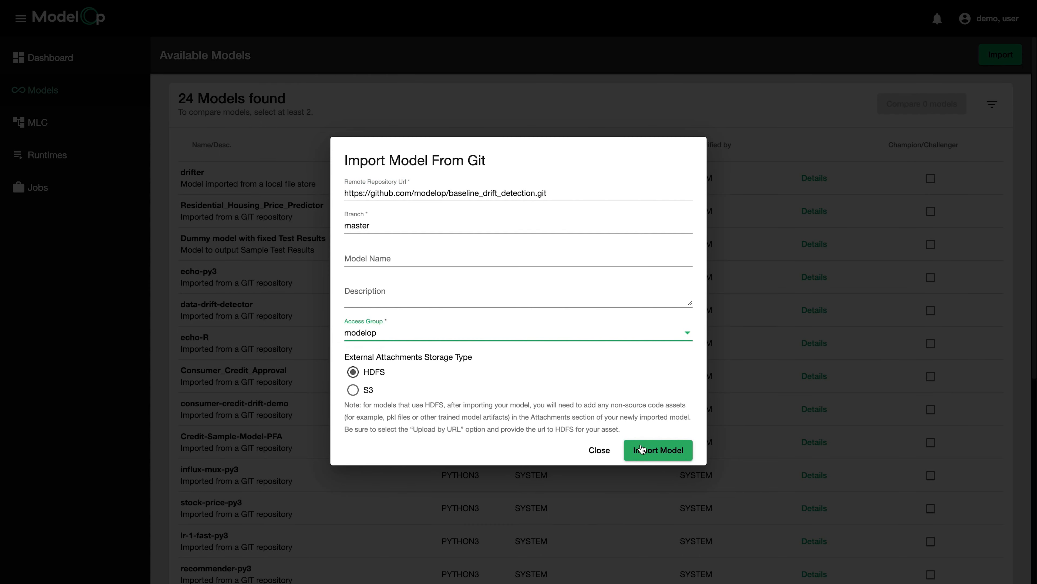
click(656, 452)
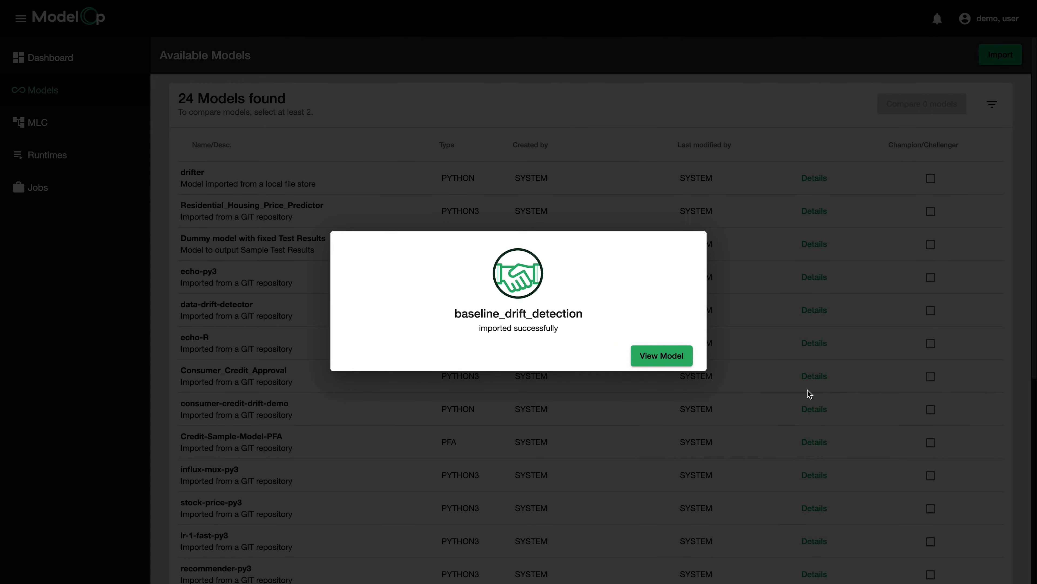
click(678, 362)
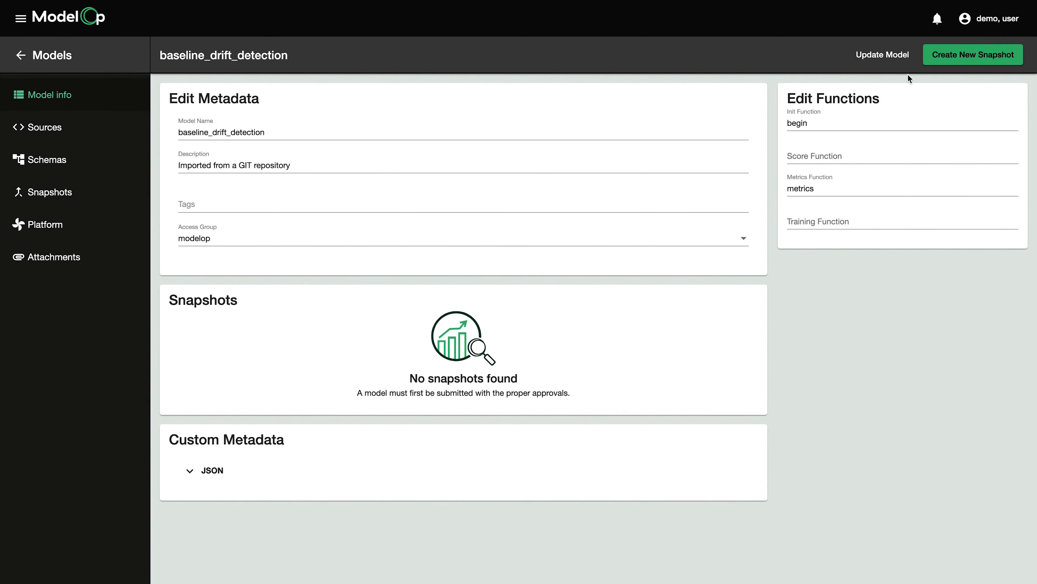
Create a snapshot of the baseline_drift_detection model with Apache Spark as the runtime type and no associated models
click(959, 57)
click(453, 281)
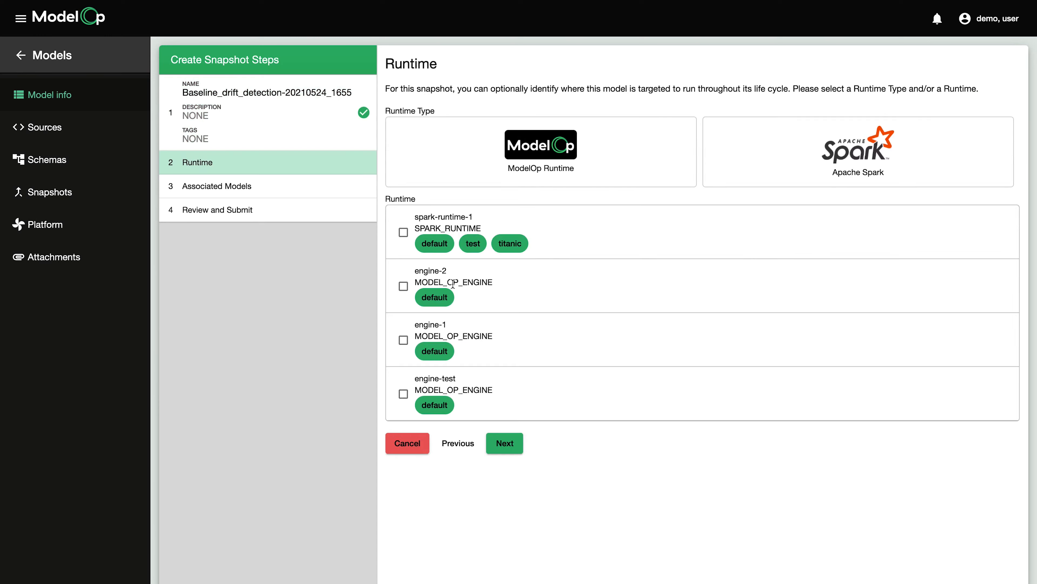
click(781, 180)
click(505, 282)
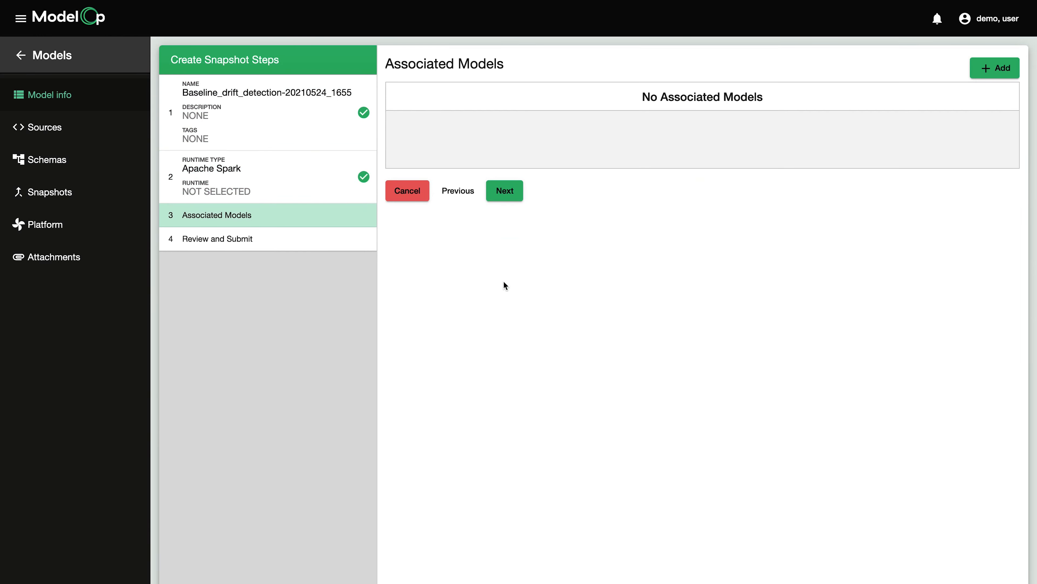
click(515, 195)
click(528, 274)
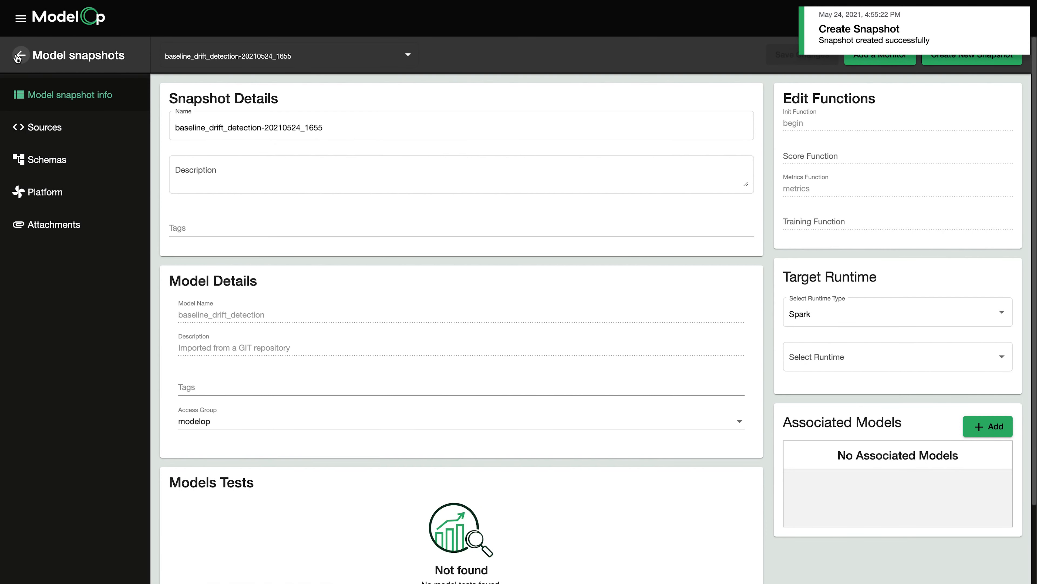
Return to the model list and open the attachments of the titanic-spark model
click(19, 56)
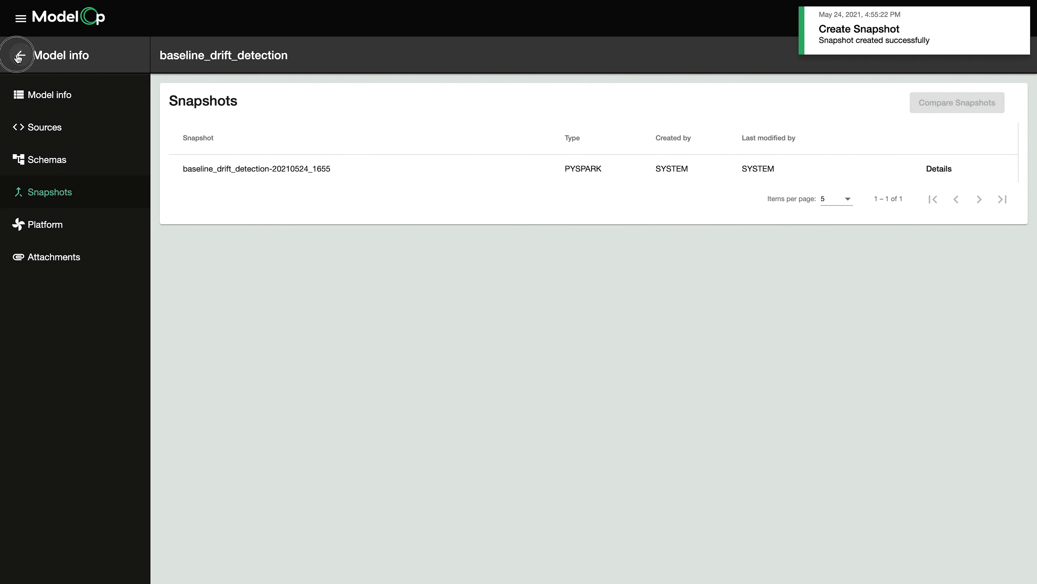
click(18, 56)
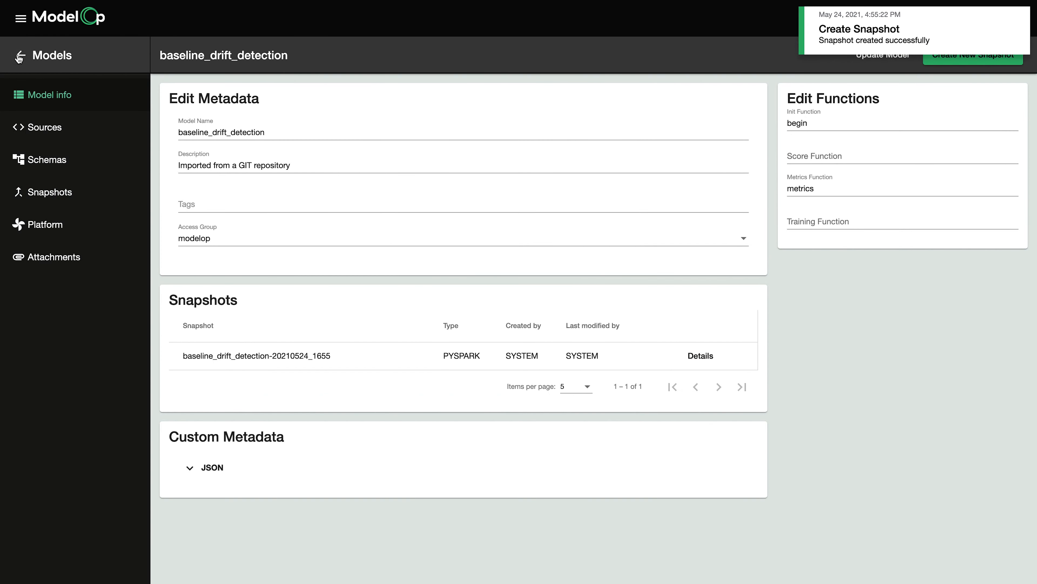
click(19, 56)
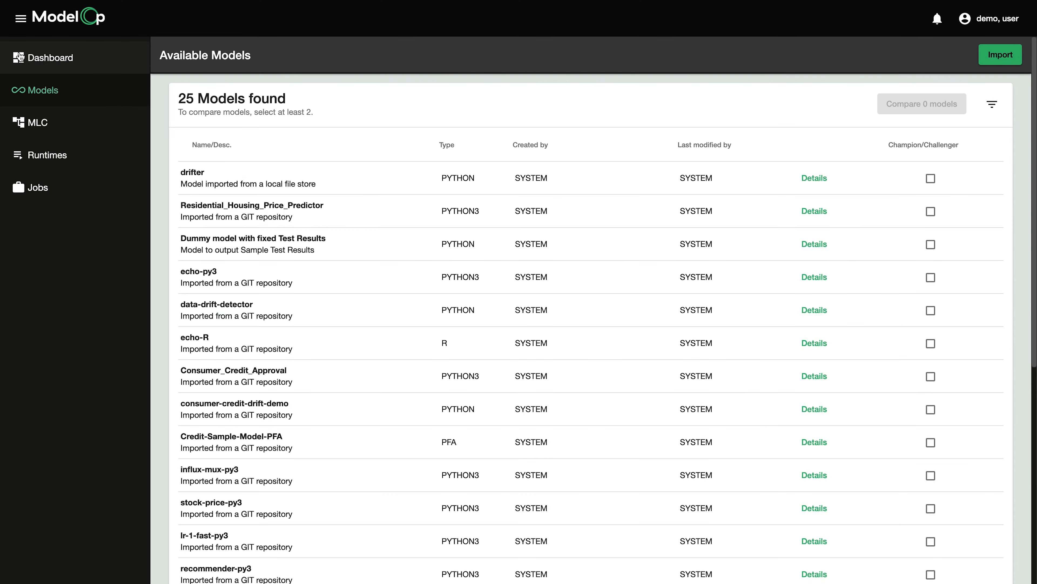
scroll(273, 294, down, 10)
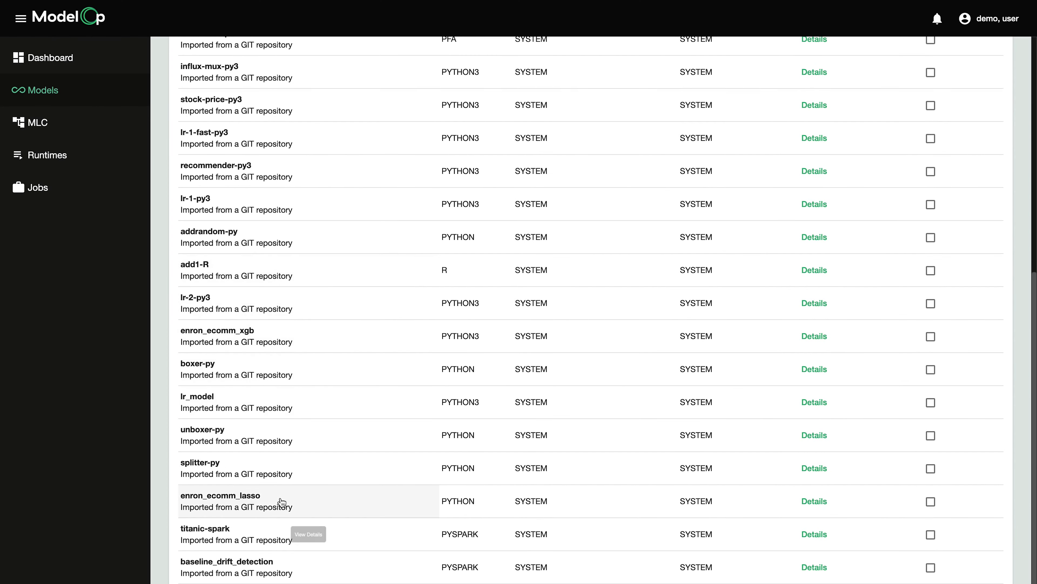
click(258, 530)
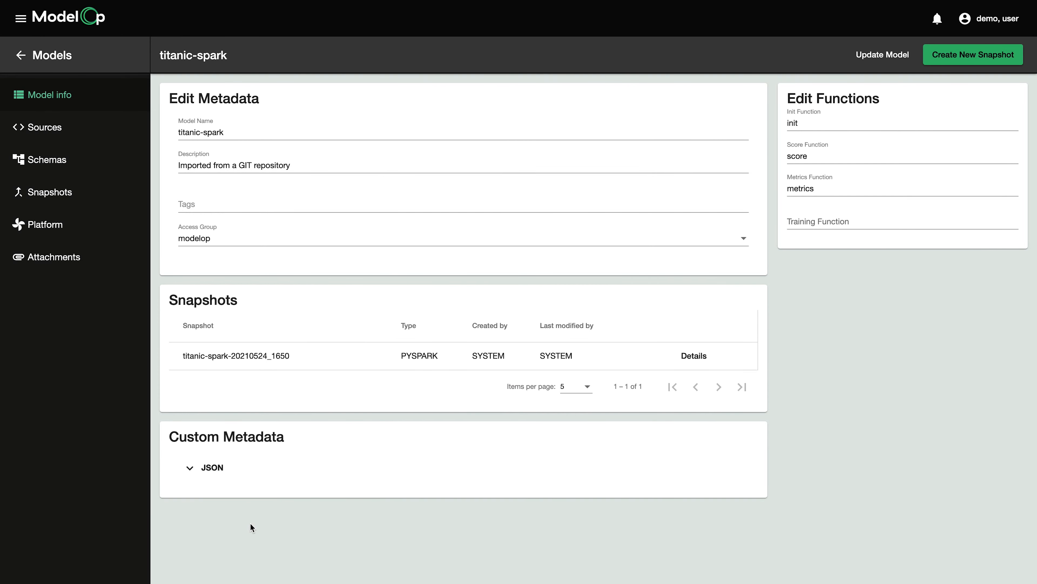
click(96, 257)
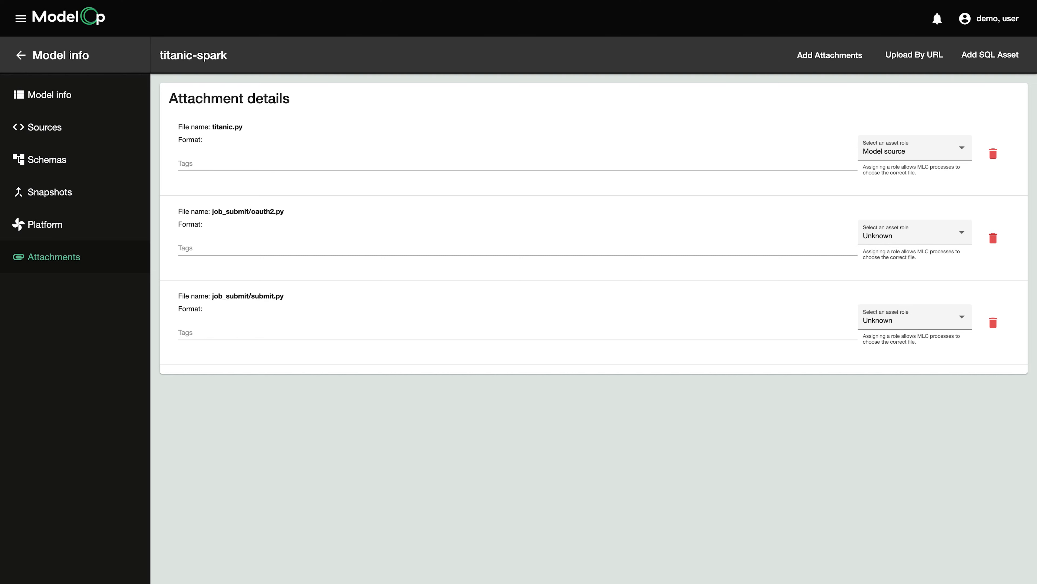
Attach hdfs:///hadoop/demo/df_baseline_scored.csv to the titanic-spark model by URL and assign it the Training data role
click(915, 57)
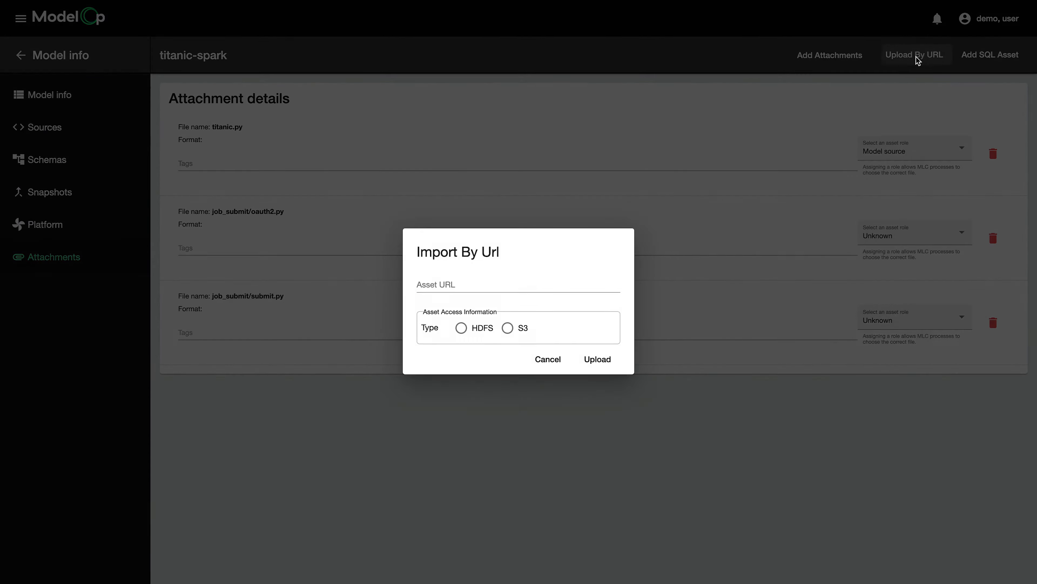
text(hdfs:///hadoop/demo/df_baseline_scored.csv)
click(597, 361)
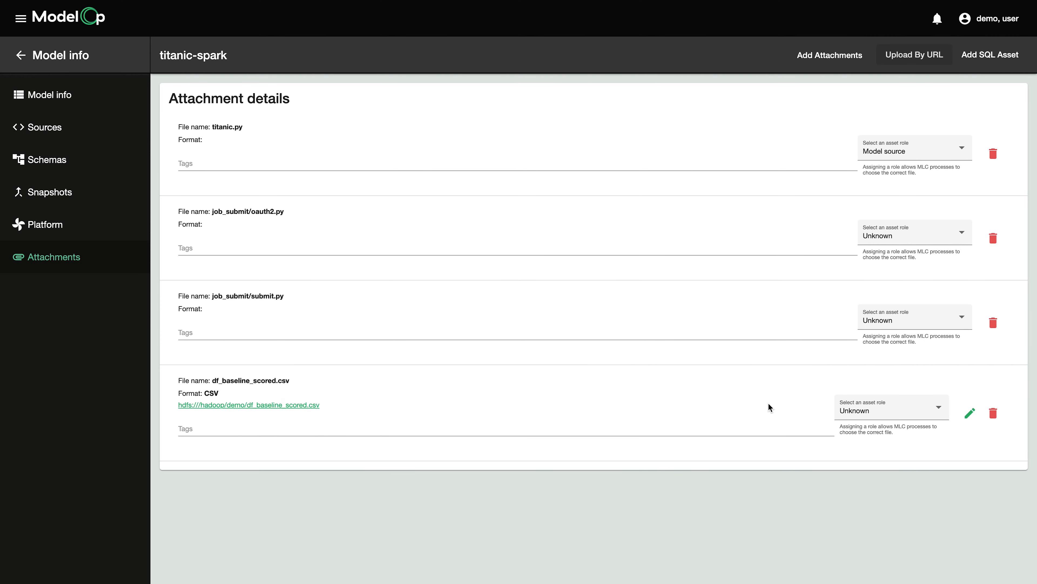
click(897, 410)
scroll(884, 344, up, 3)
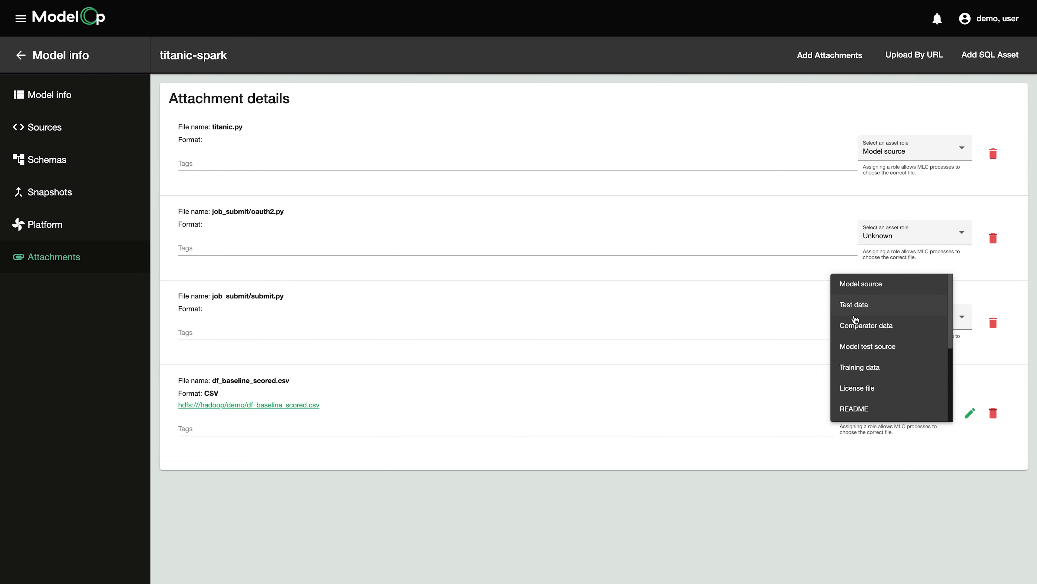
click(874, 366)
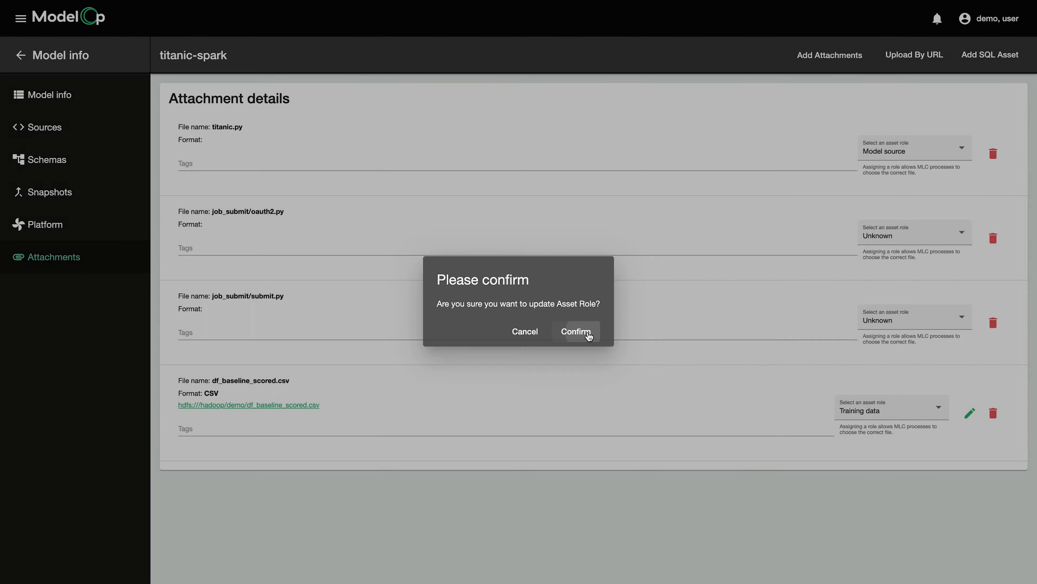
click(589, 336)
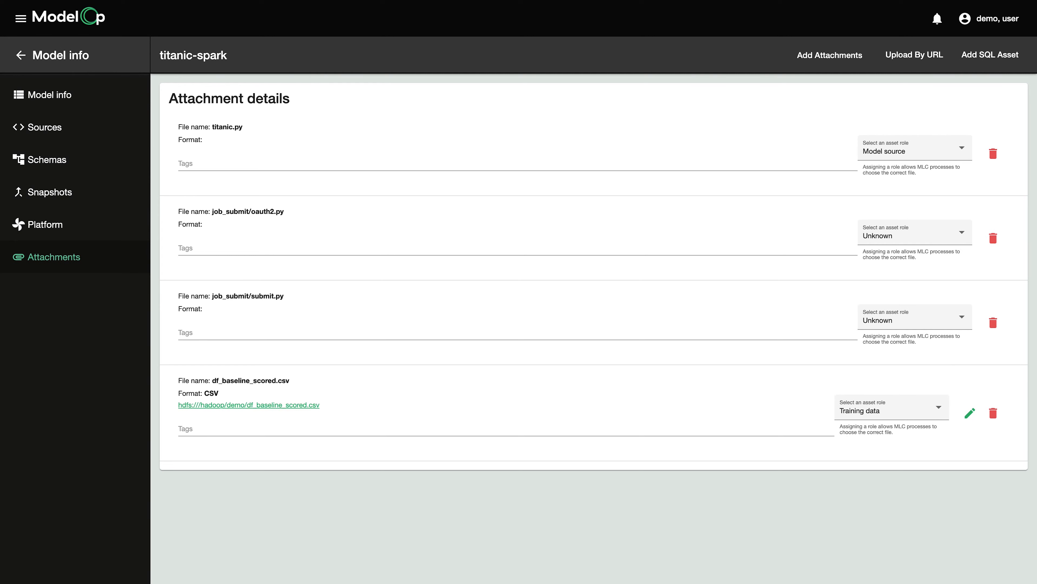
Start a new snapshot of titanic-spark named snapshot-2, keeping Apache Spark as the runtime type without a specific runtime
click(20, 54)
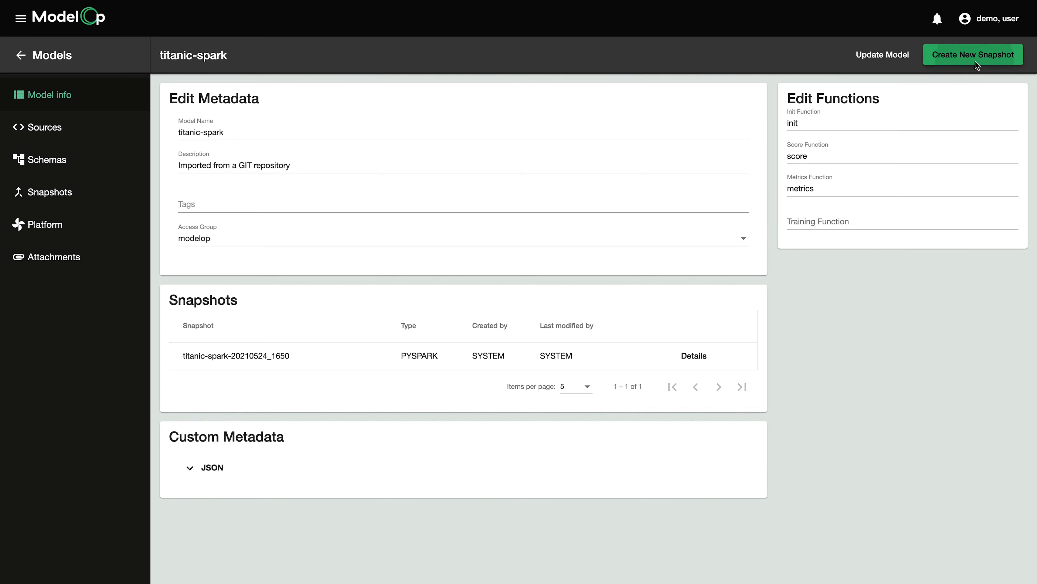
click(931, 57)
click(555, 137)
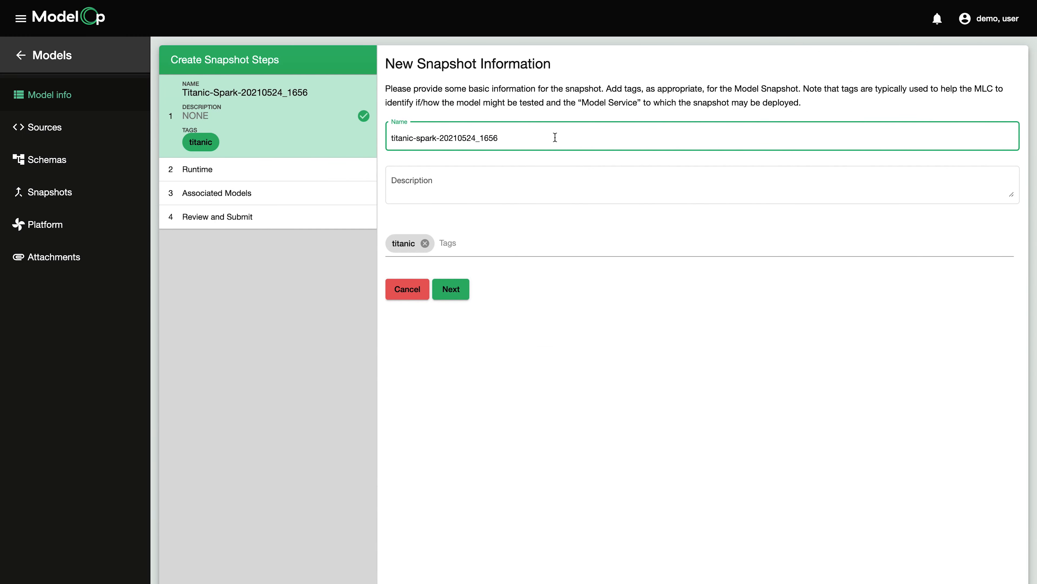
key(super+a)
text(snapsh)
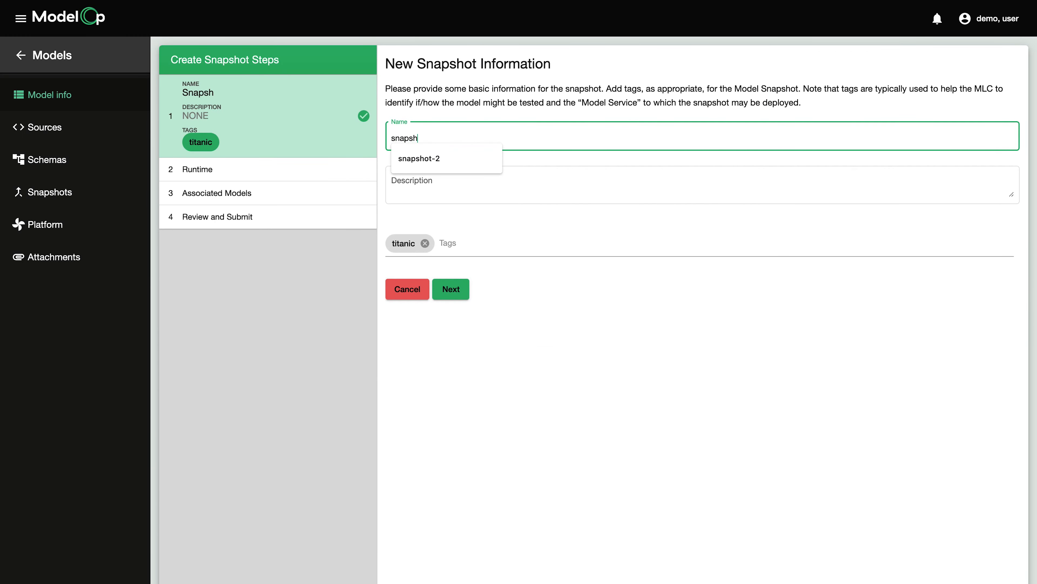
text(ot-2)
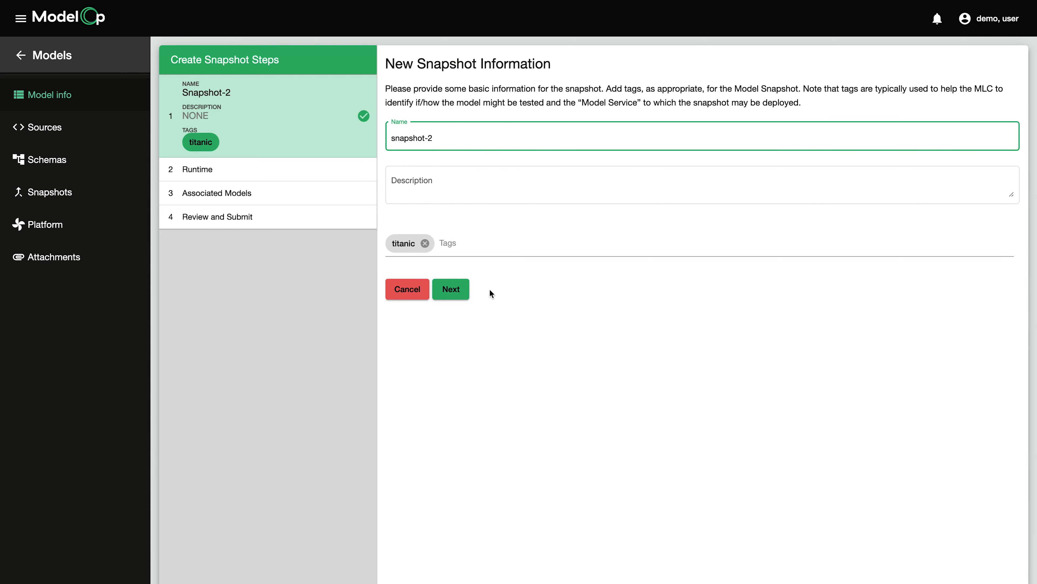
click(454, 291)
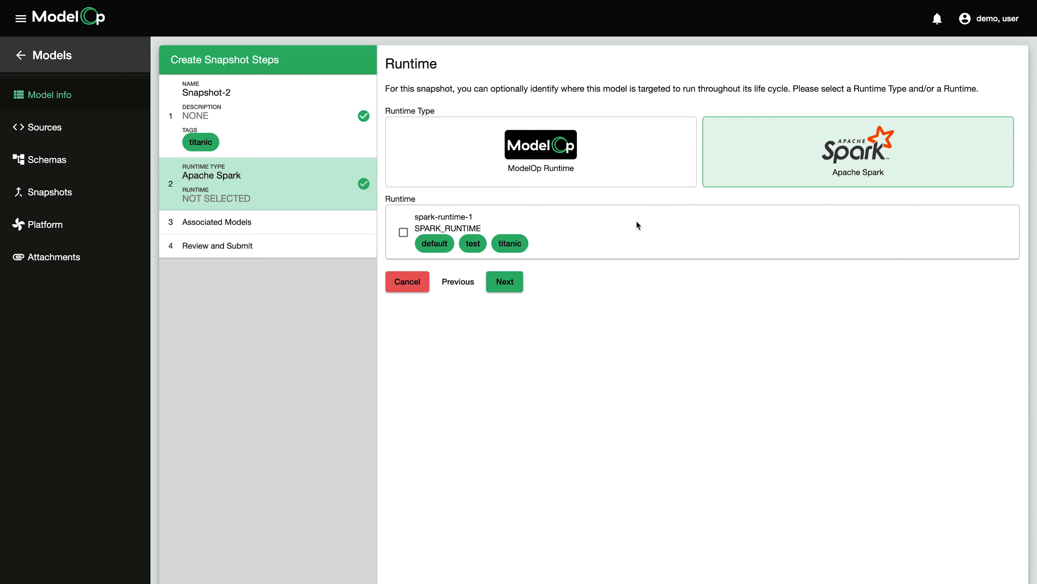
click(510, 281)
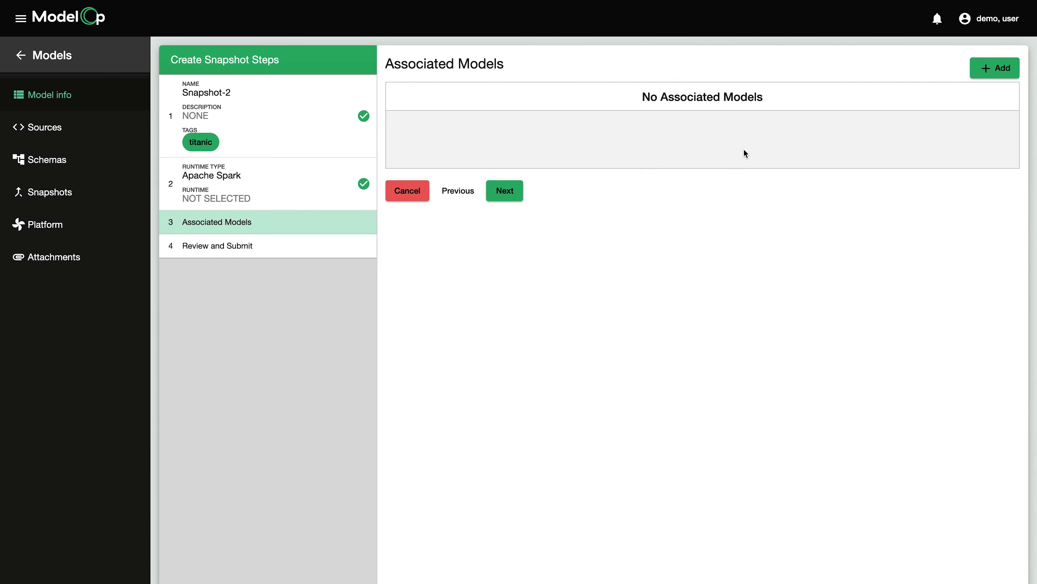
Add an associated model using the baseline_drift_detection-20210524_1655 snapshot of baseline_drift_detection, with the Data Drift Model role
click(990, 68)
text(base)
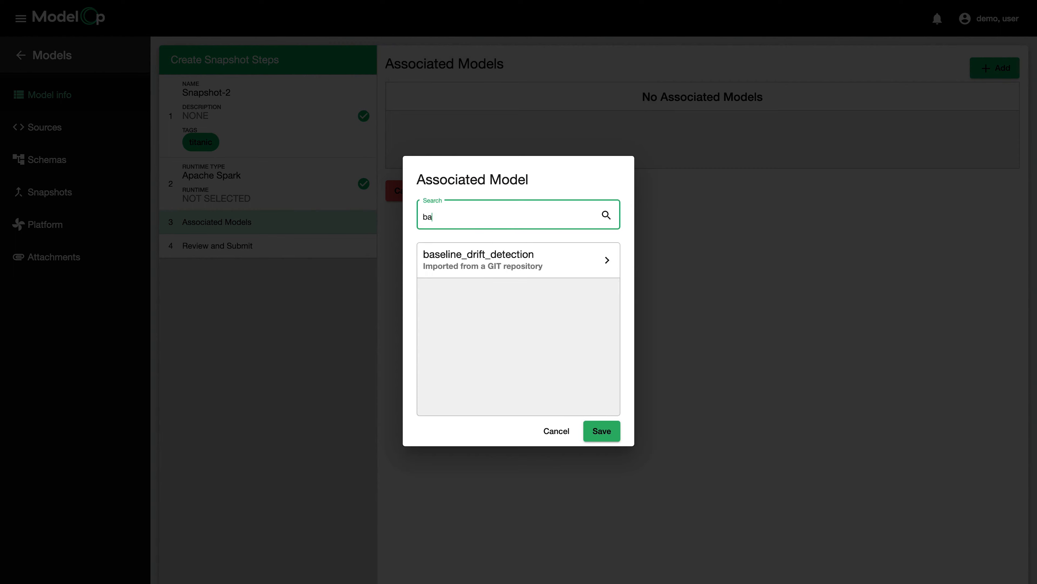
click(566, 254)
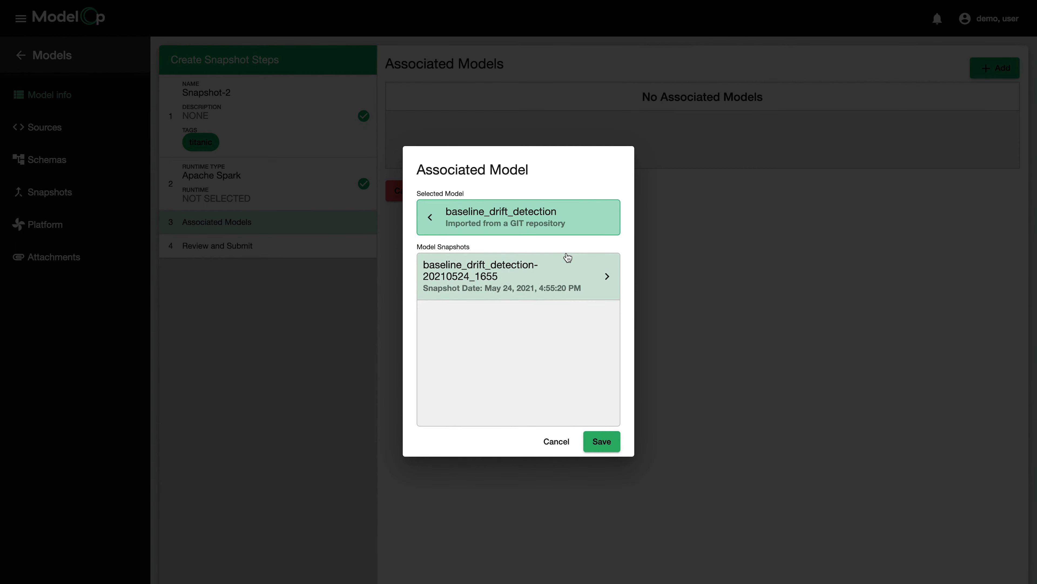
click(567, 270)
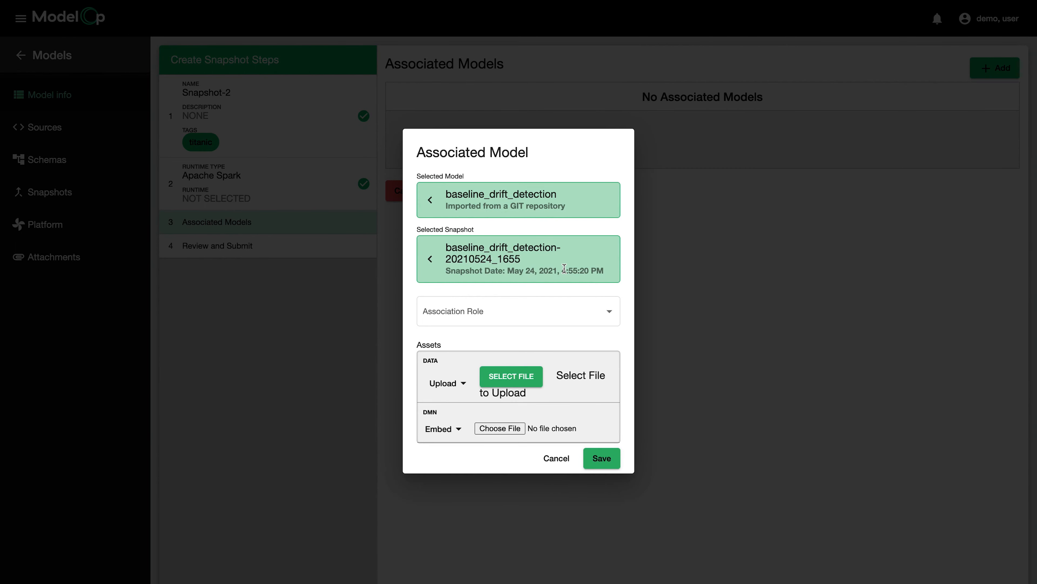
click(507, 322)
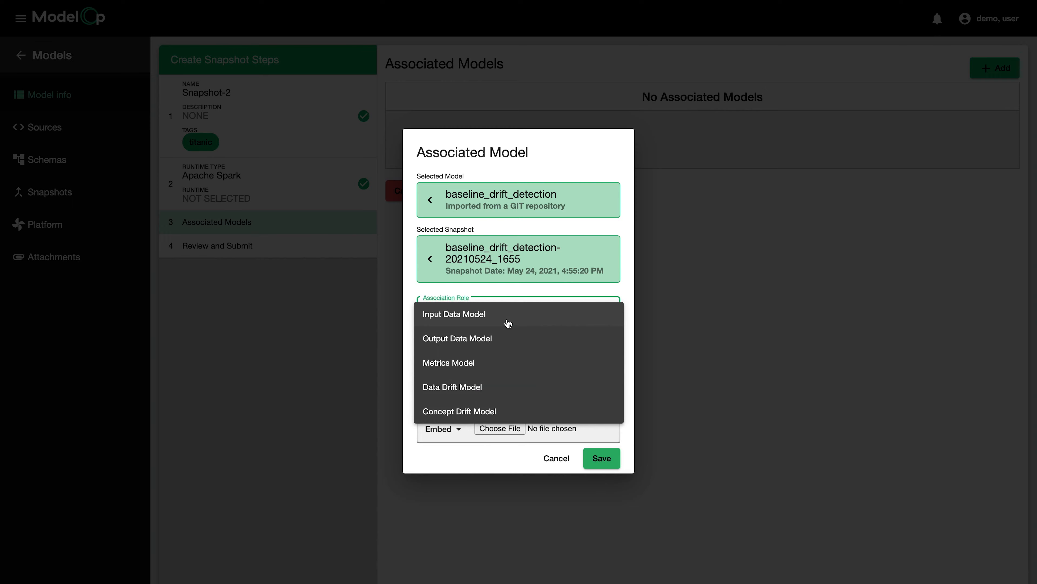
click(495, 389)
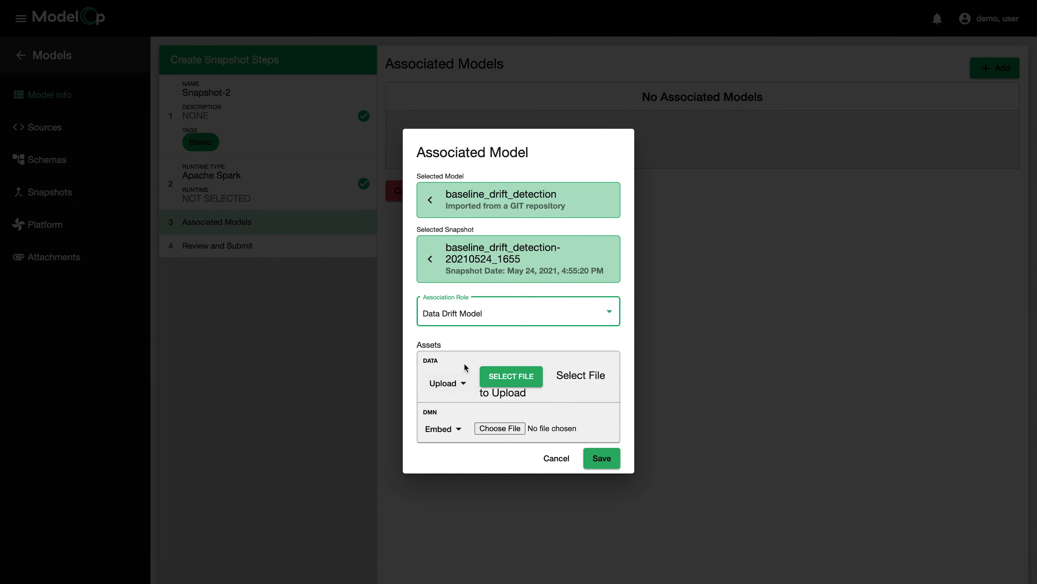
Save the association with the HDFS data URL hdfs:///hadoop/demo/df_sample_scored.csv and create the snapshot
click(465, 384)
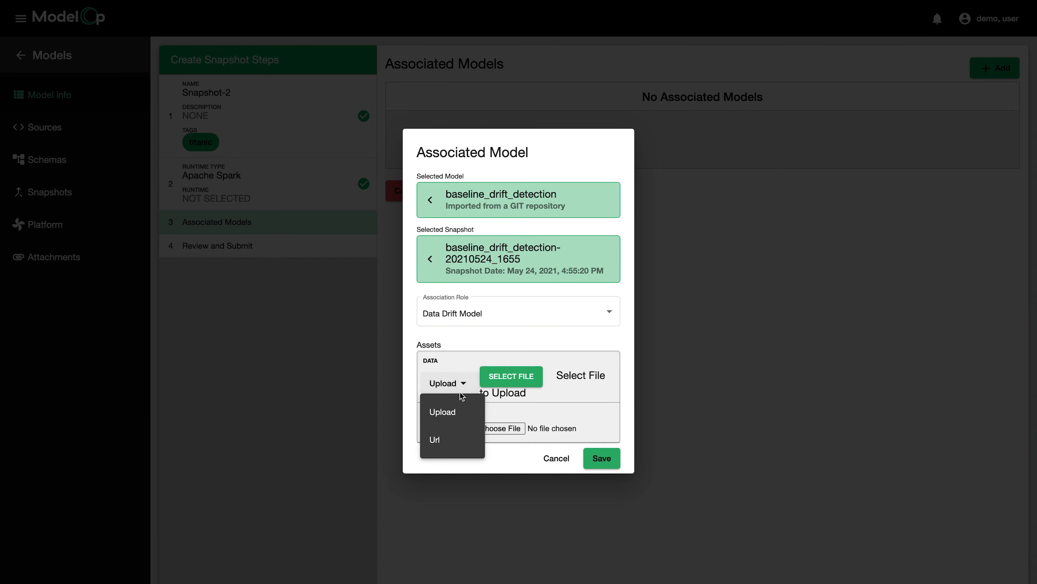
click(456, 434)
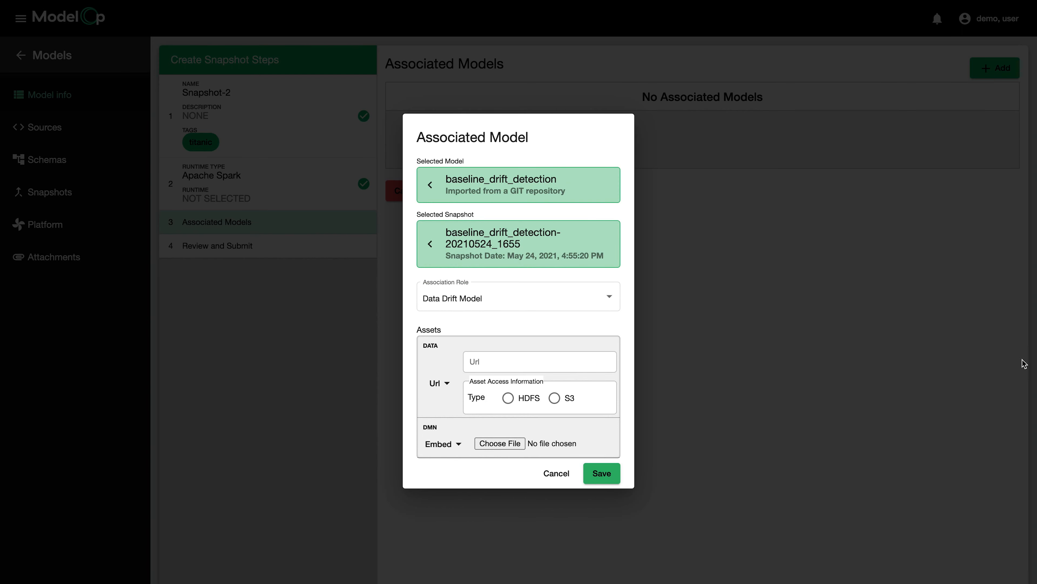
click(563, 361)
text(hdfs://hadoop/demo/df_sample_scored.csv)
click(508, 397)
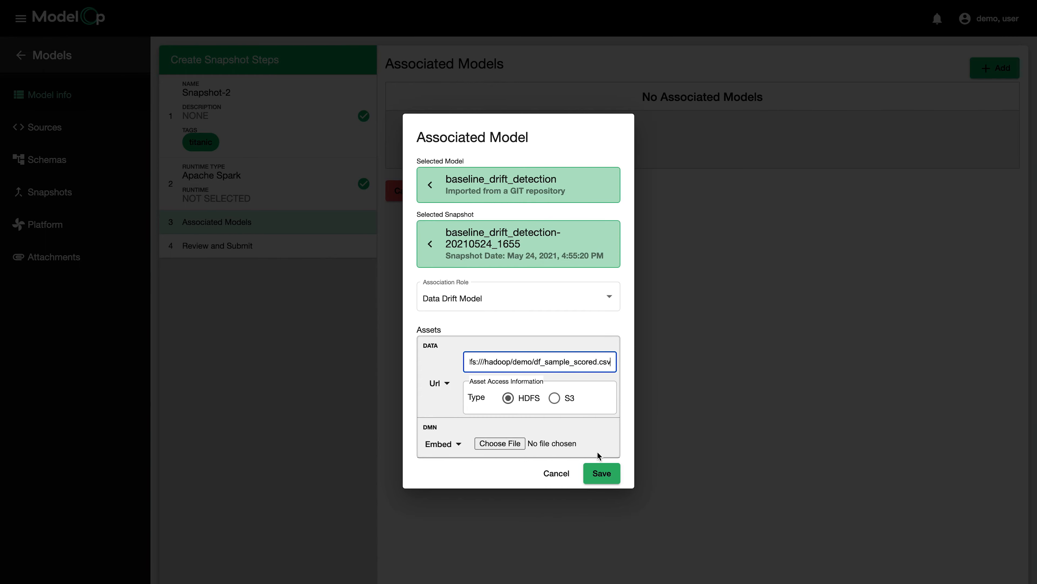
click(602, 473)
click(503, 190)
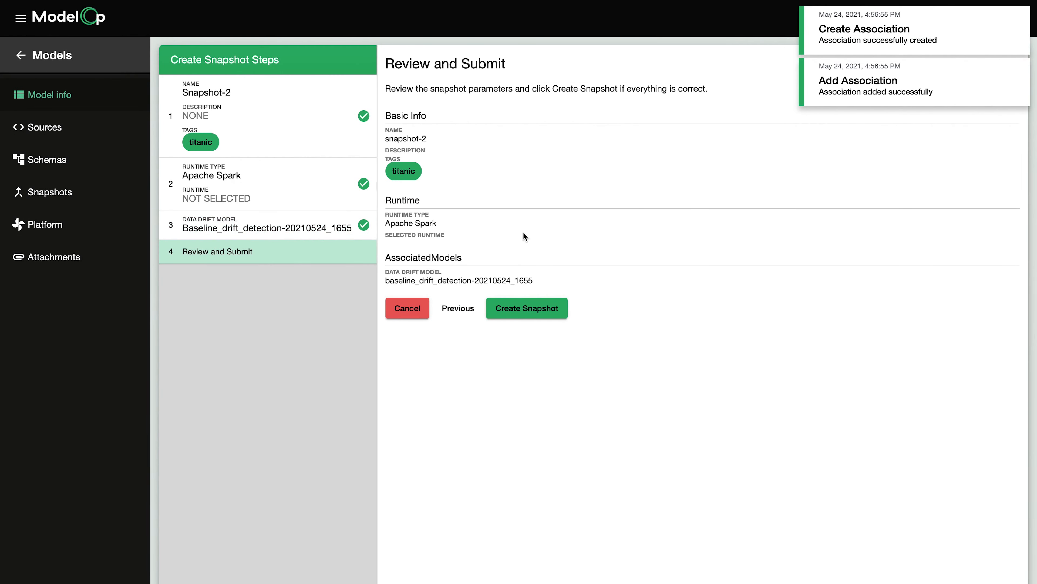
click(558, 310)
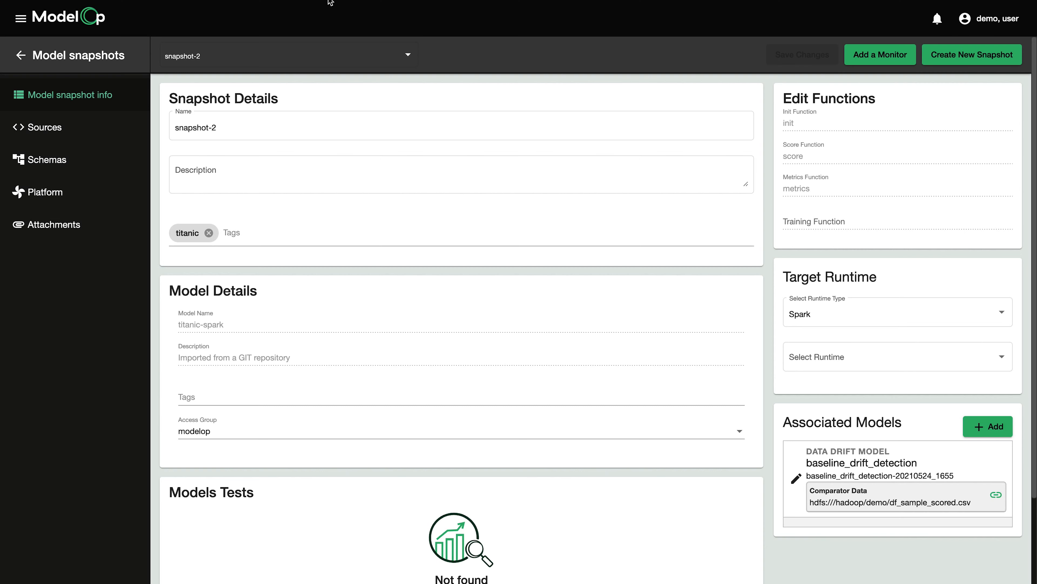
Leave the snapshot and examine the CronTriggeredDriftTest process among the model life cycle processes
click(20, 55)
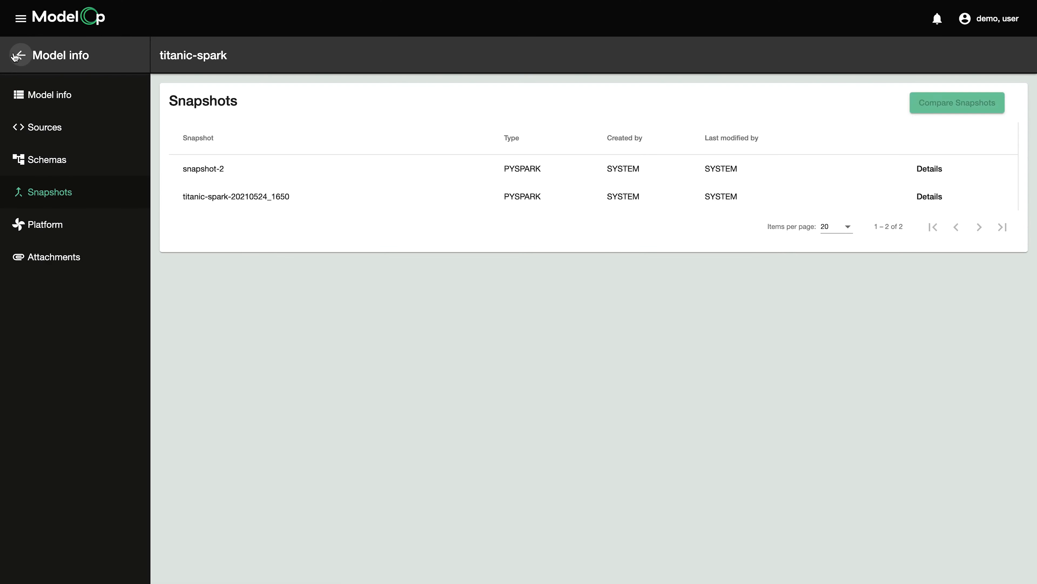
click(20, 56)
click(24, 122)
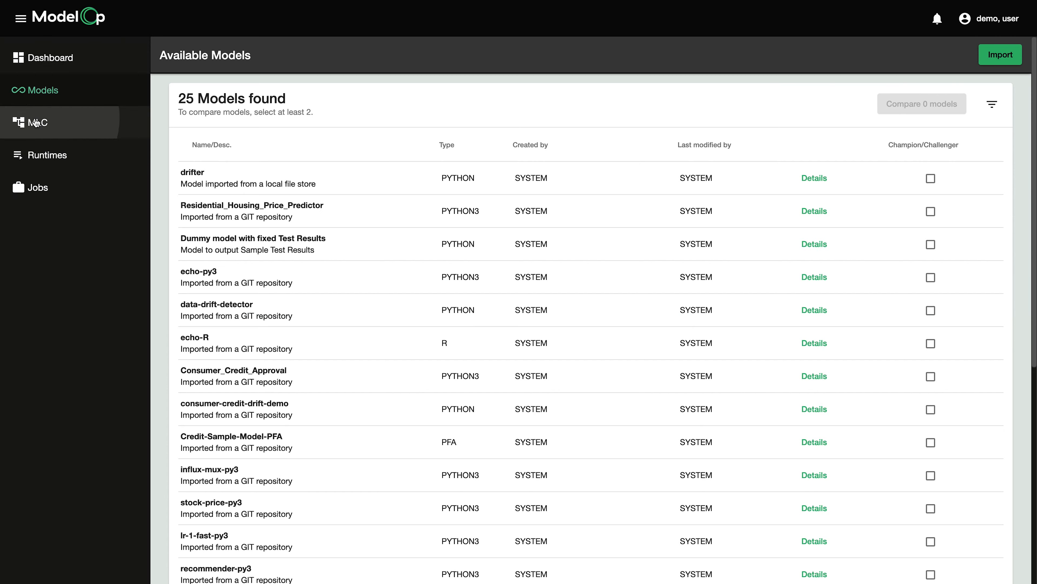
click(509, 151)
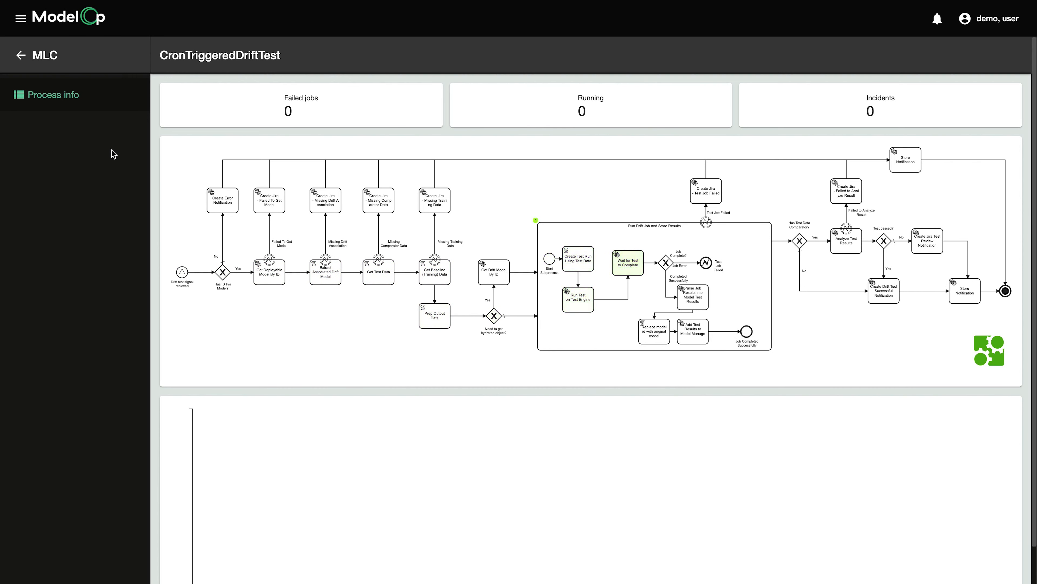
Check the status of the baseline_drift_detection job in the jobs list
click(19, 61)
click(56, 185)
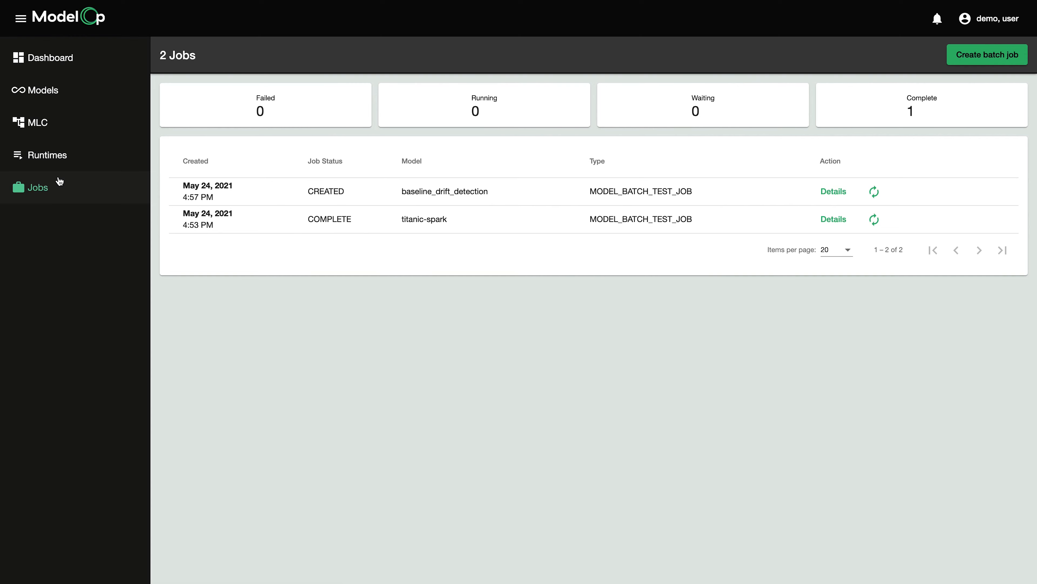
drag(317, 190, 344, 195)
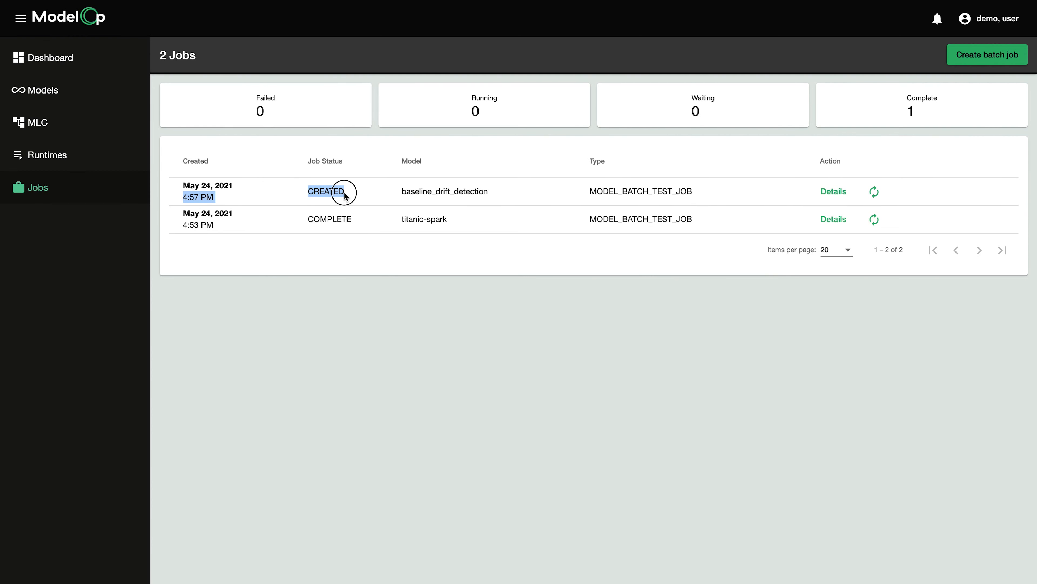
Look over the dashboard notifications and re-examine the progress of the CronTriggeredDriftTest process
click(47, 68)
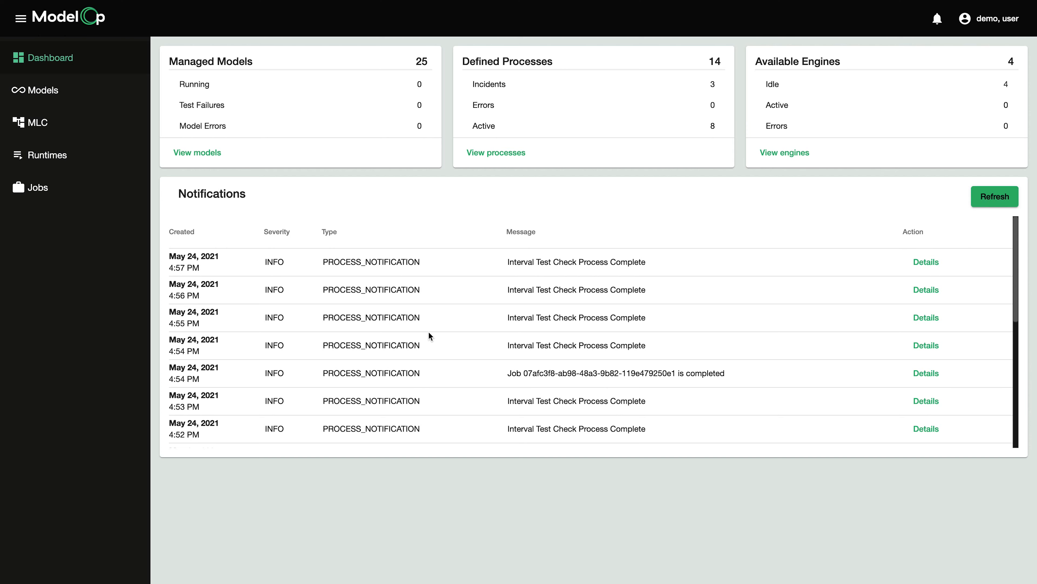
click(47, 127)
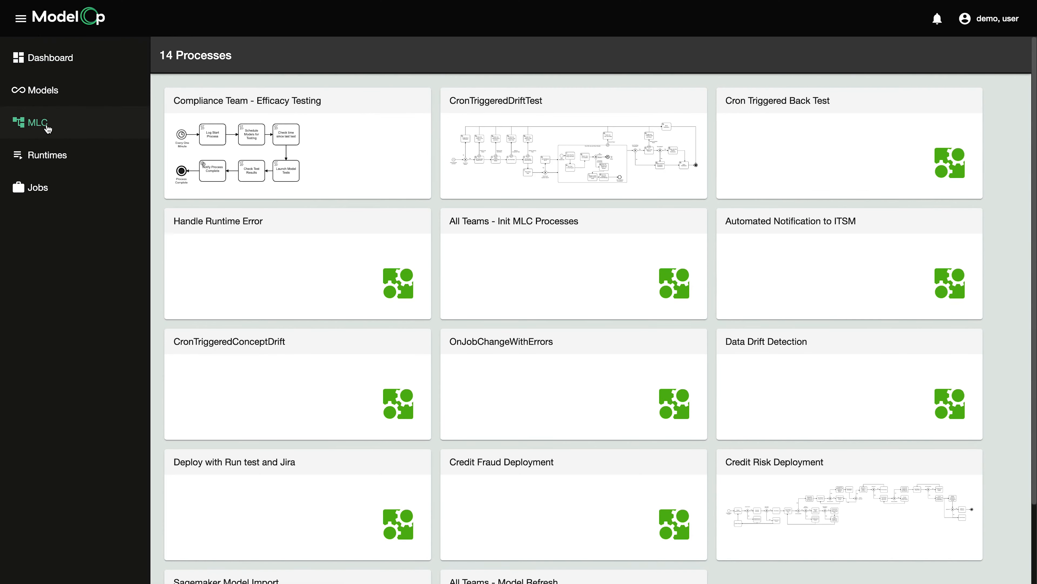
click(550, 141)
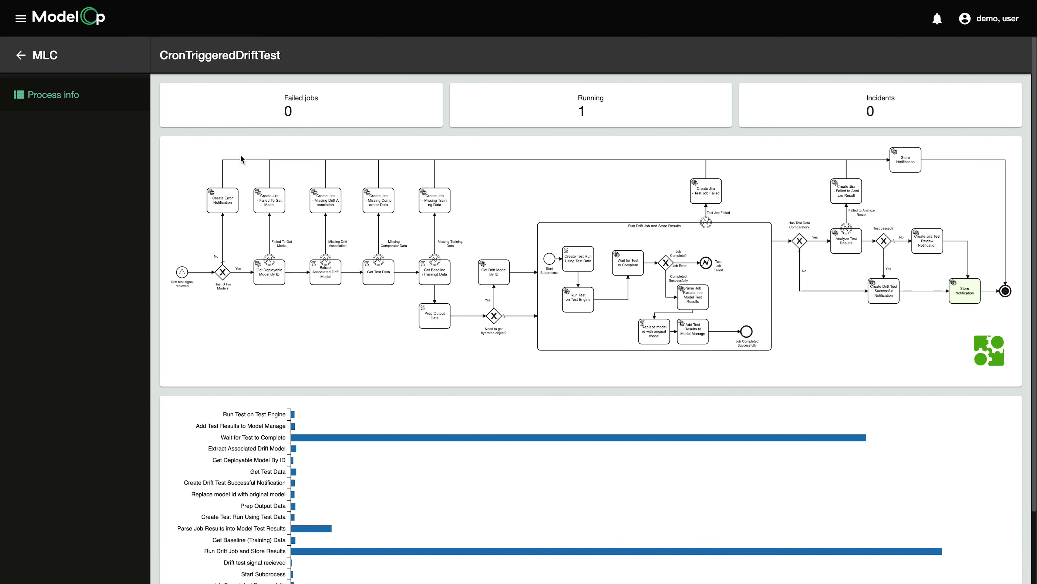
Open snapshot-2 of the titanic-spark model and review its model tests, associated models and model life cycle details
click(22, 56)
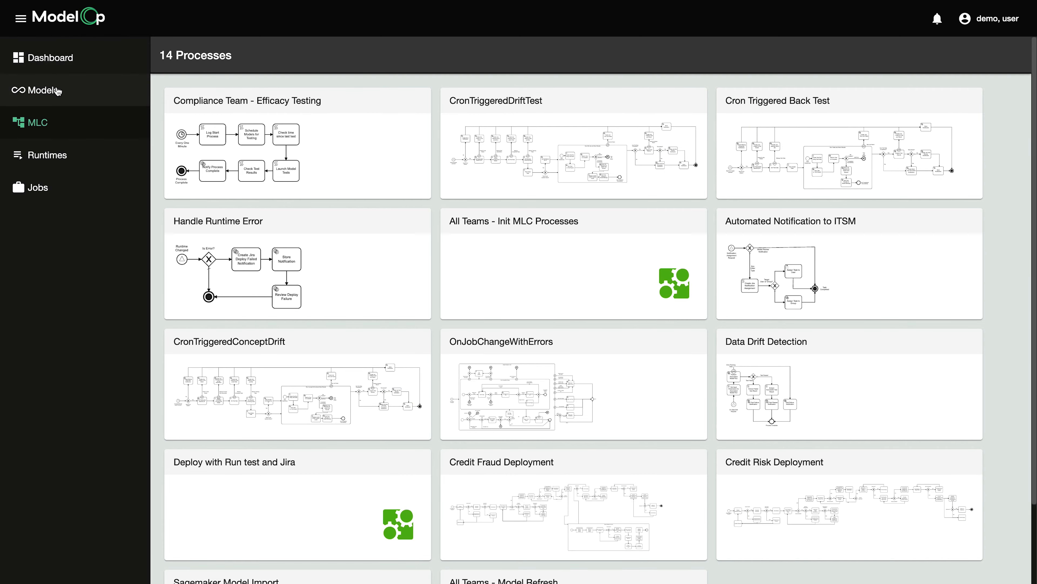
click(57, 91)
scroll(261, 400, down, 10)
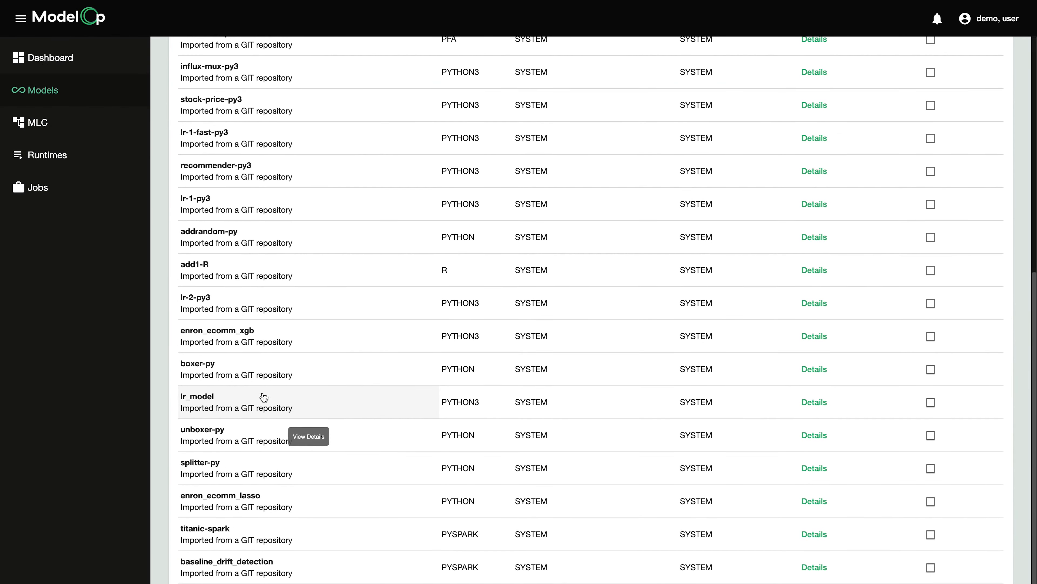
click(212, 547)
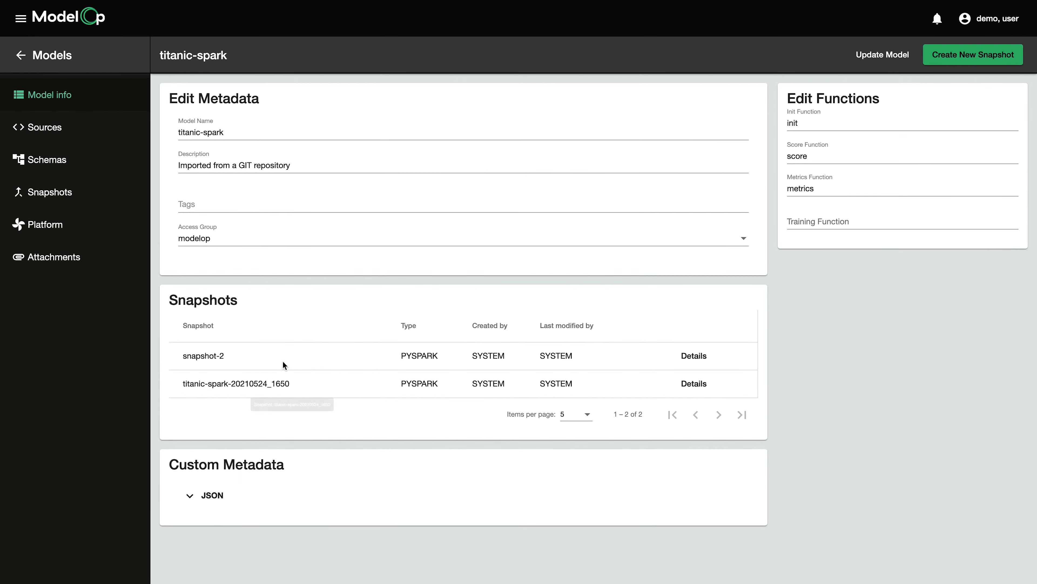
click(690, 362)
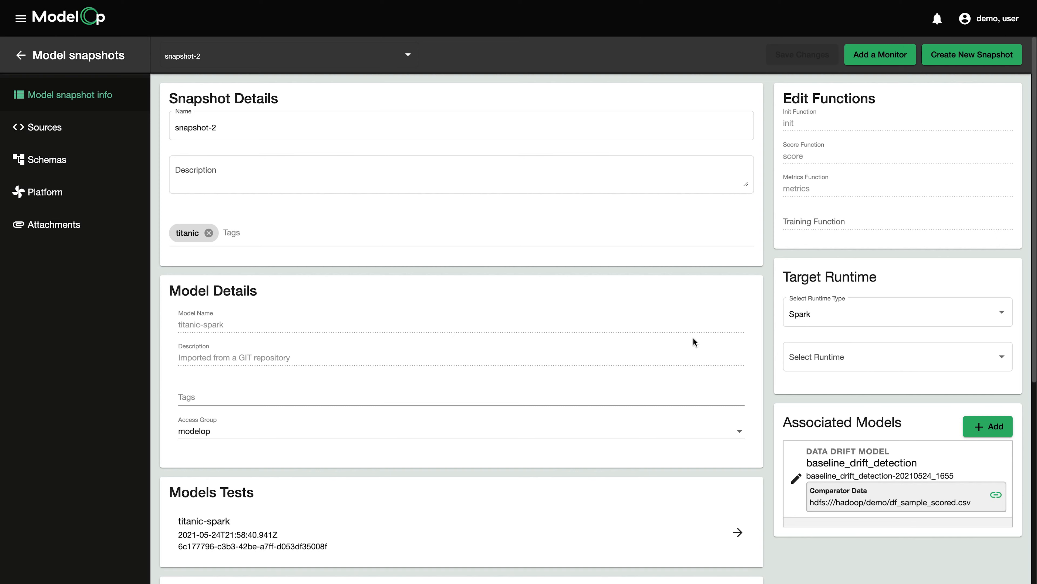
scroll(693, 337, down, 3)
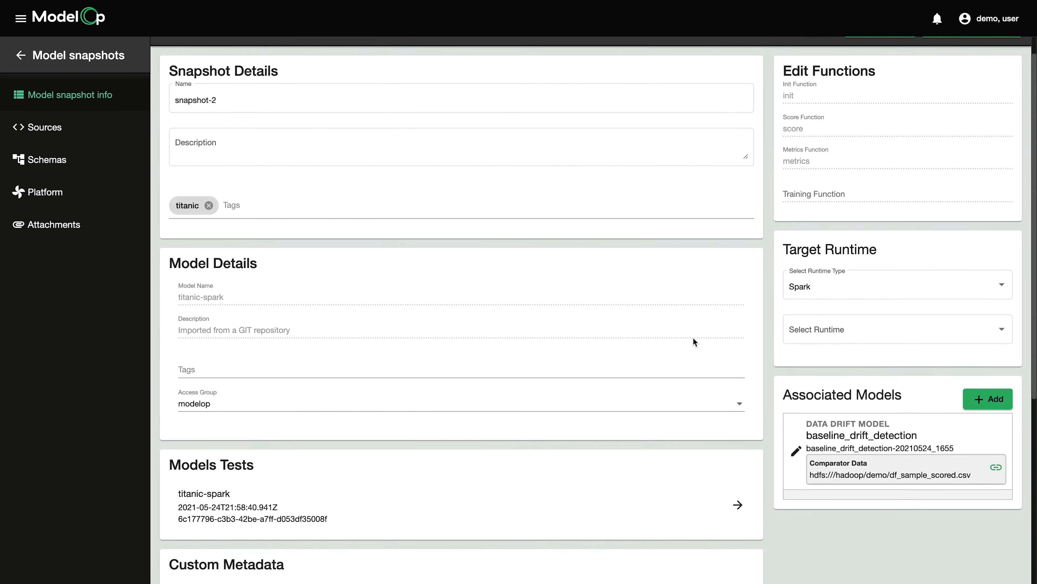
scroll(693, 338, down, 3)
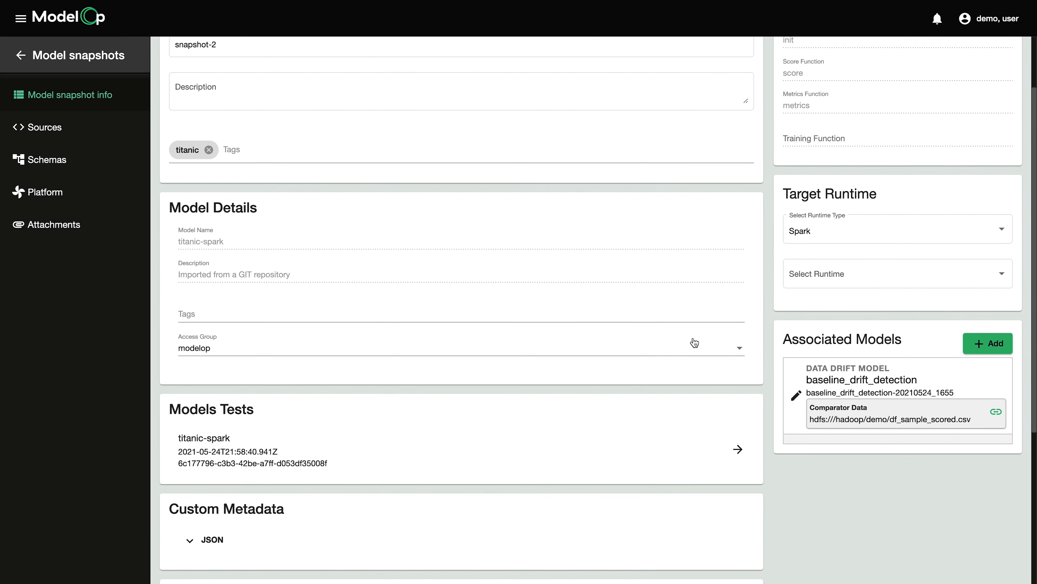
scroll(695, 342, down, 6)
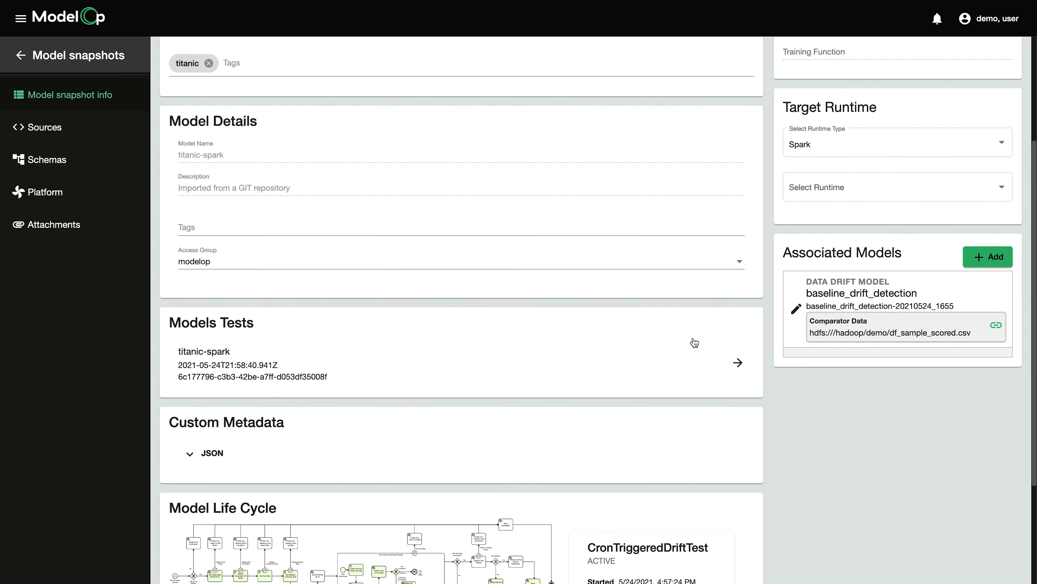
scroll(694, 342, down, 6)
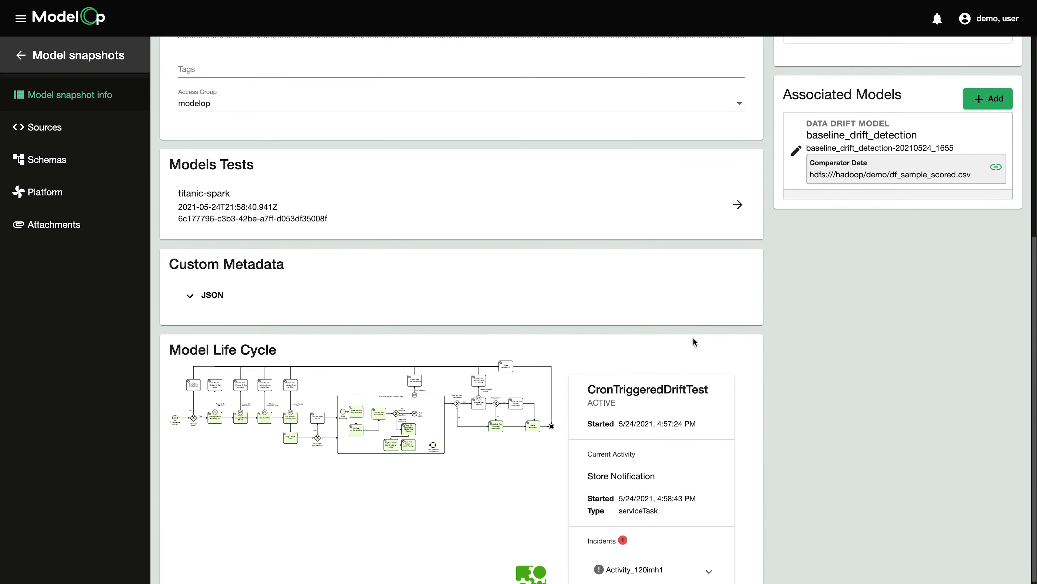